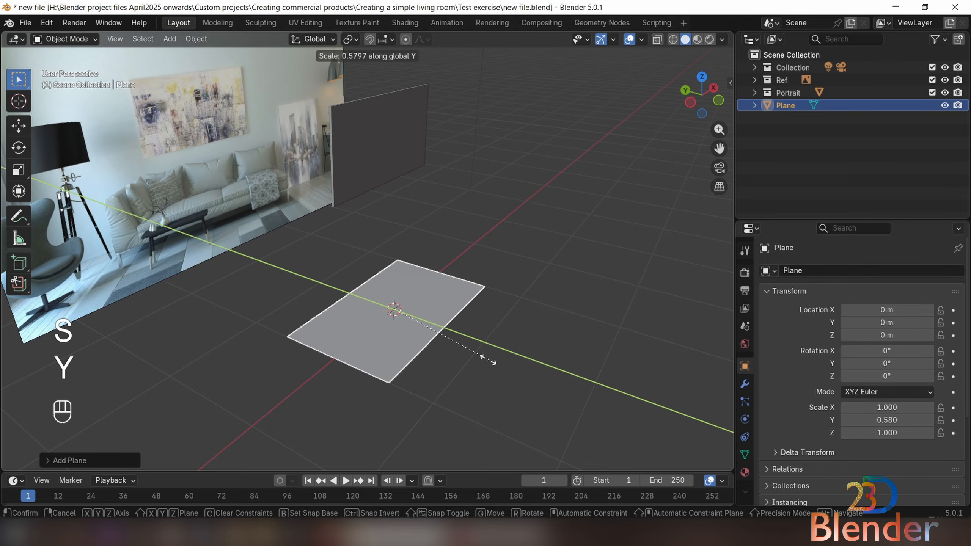
# Step: Scale the plane into a coffee-table top, to about 0.56 along X and 0.33 along Y
pyautogui.click(457, 354)
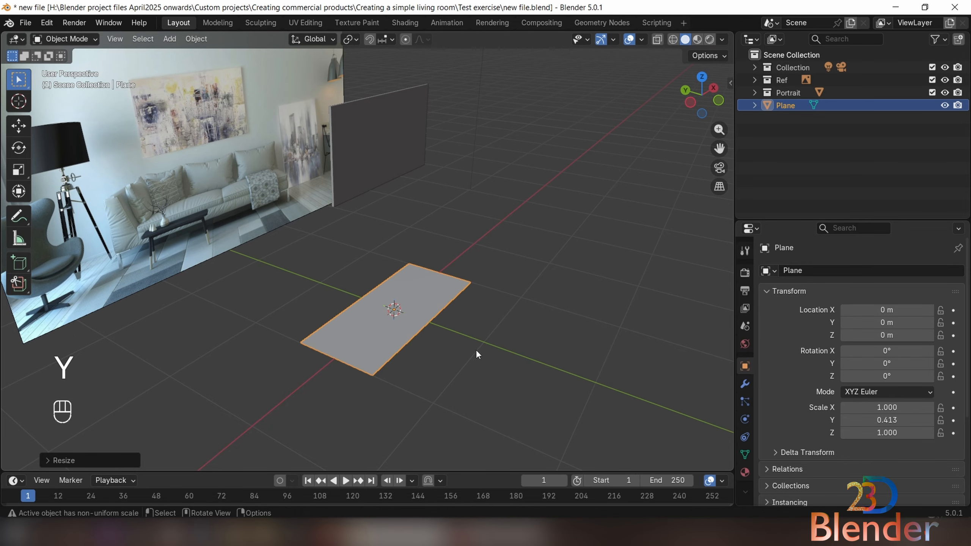
pyautogui.moveTo(477, 353); pyautogui.dragTo(386, 329, button='middle')
pyautogui.press('s')
pyautogui.press('x')
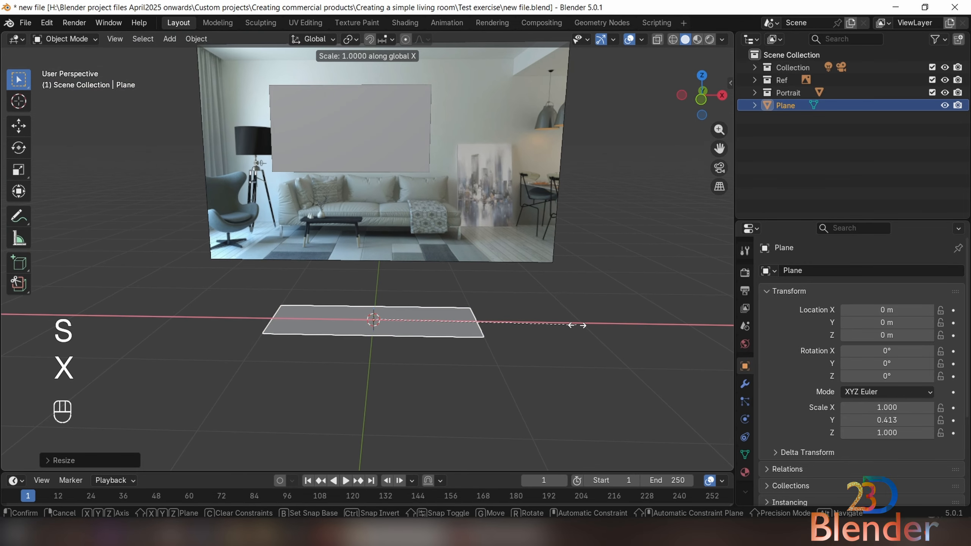
pyautogui.click(483, 328)
pyautogui.moveTo(483, 327); pyautogui.dragTo(590, 409, button='middle')
pyautogui.press('s')
pyautogui.press('y')
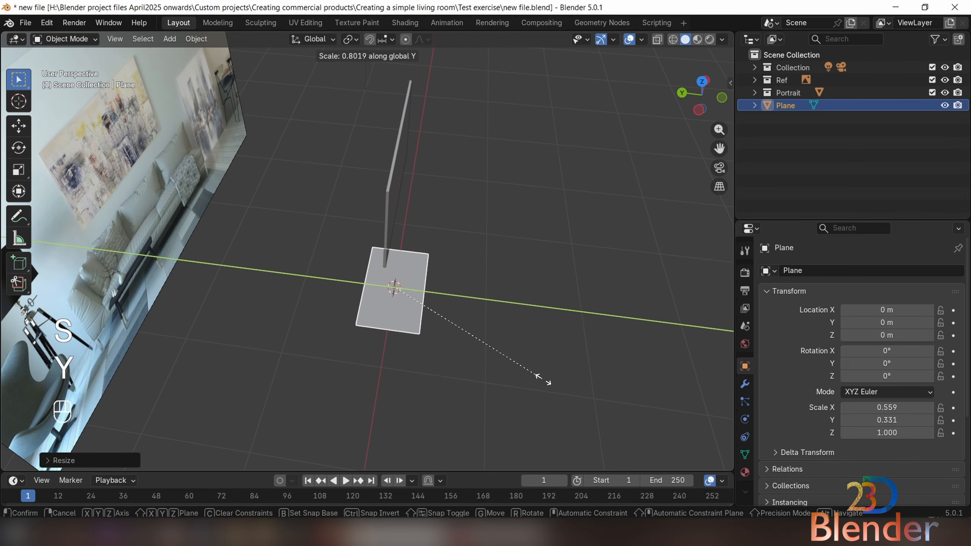
pyautogui.click(539, 377)
# Step: Raise the plane about 0.49 m along the Z axis
pyautogui.moveTo(540, 377); pyautogui.dragTo(424, 295, button='middle')
pyautogui.press('g')
pyautogui.press('z')
pyautogui.click(443, 311)
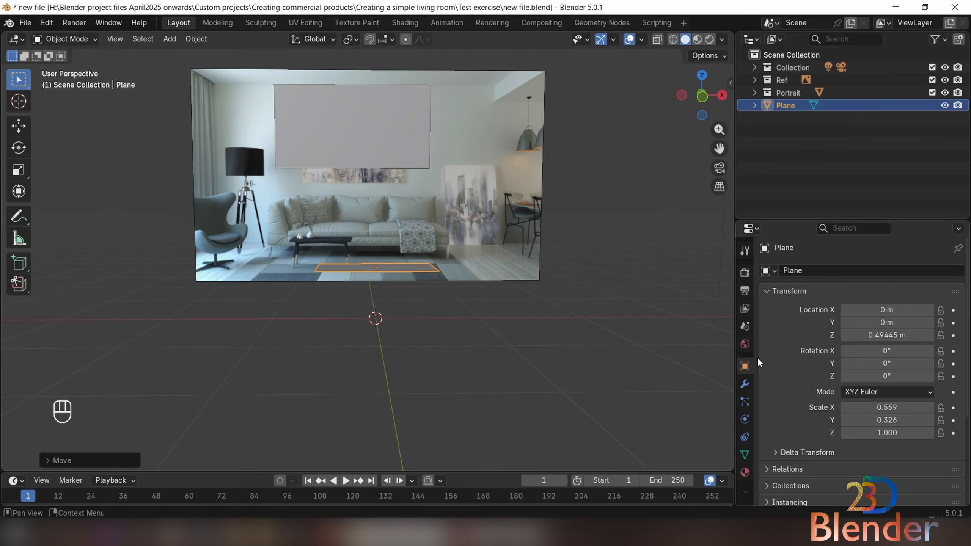
# Step: Add a Solidify modifier to the plane
pyautogui.click(745, 384)
pyautogui.click(825, 270)
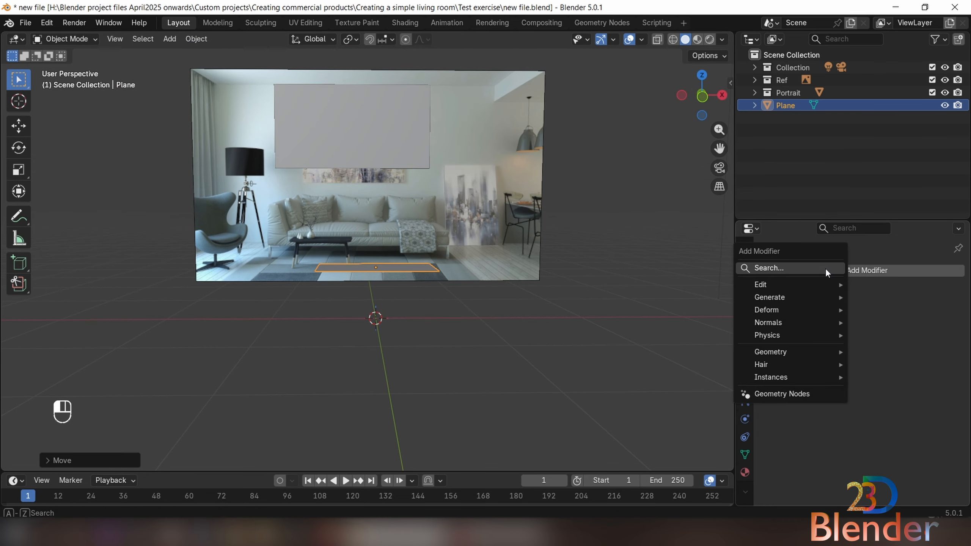
pyautogui.click(825, 268)
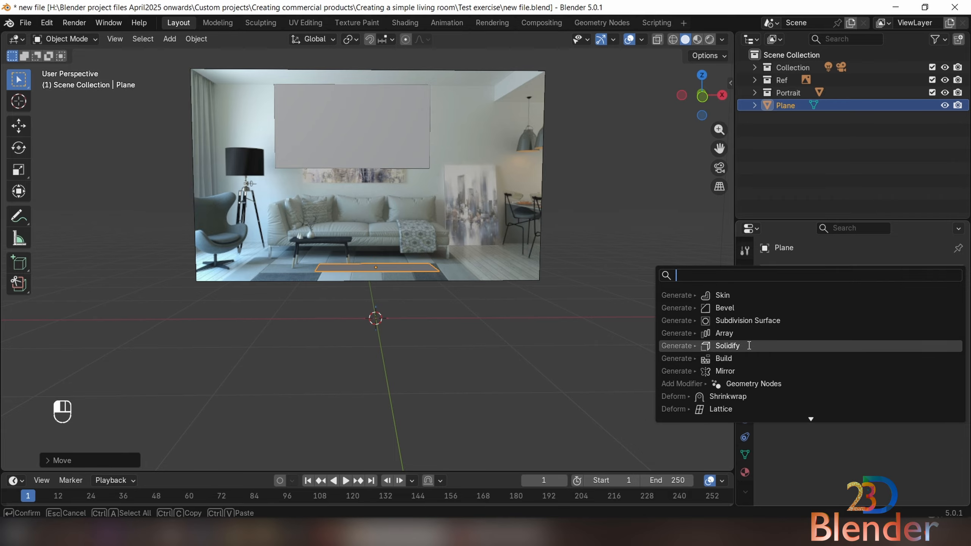
pyautogui.write('s')
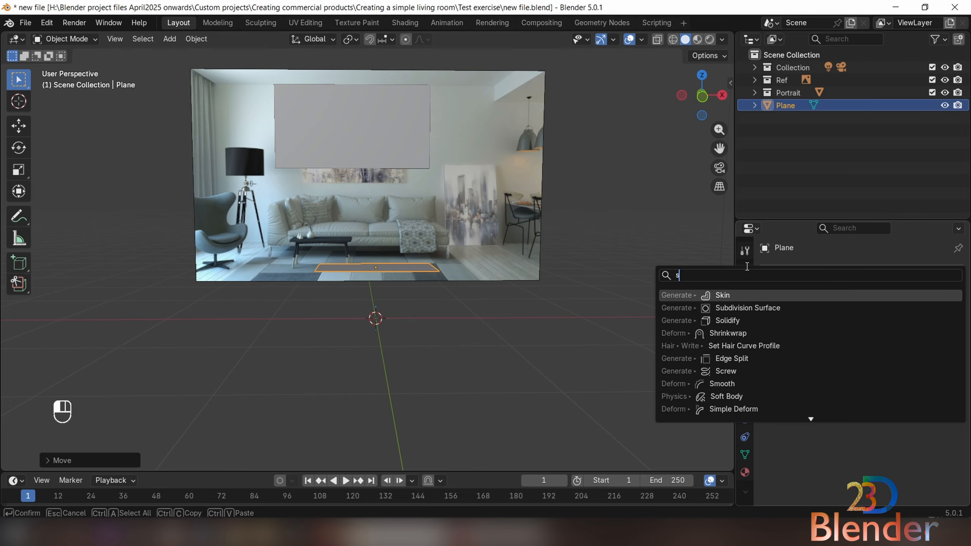
pyautogui.write('ol')
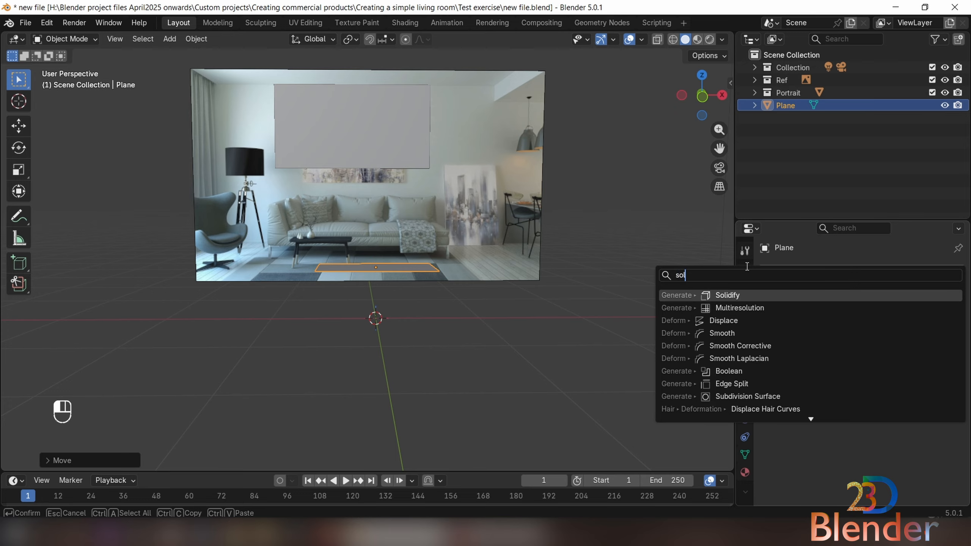
pyautogui.click(758, 295)
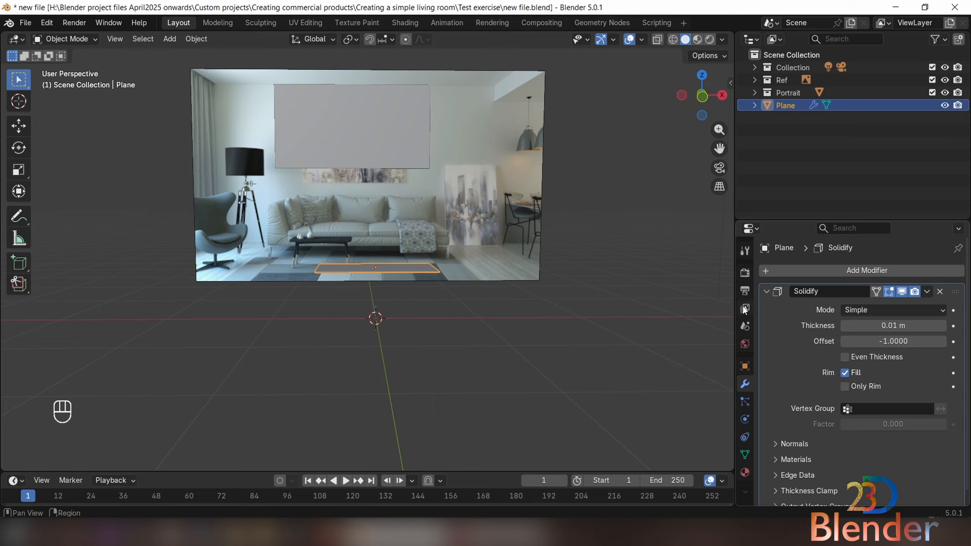
# Step: Set the plane's Solidify thickness to 0.04 m and enable Only Rim
pyautogui.moveTo(786, 222); pyautogui.dragTo(784, 150)
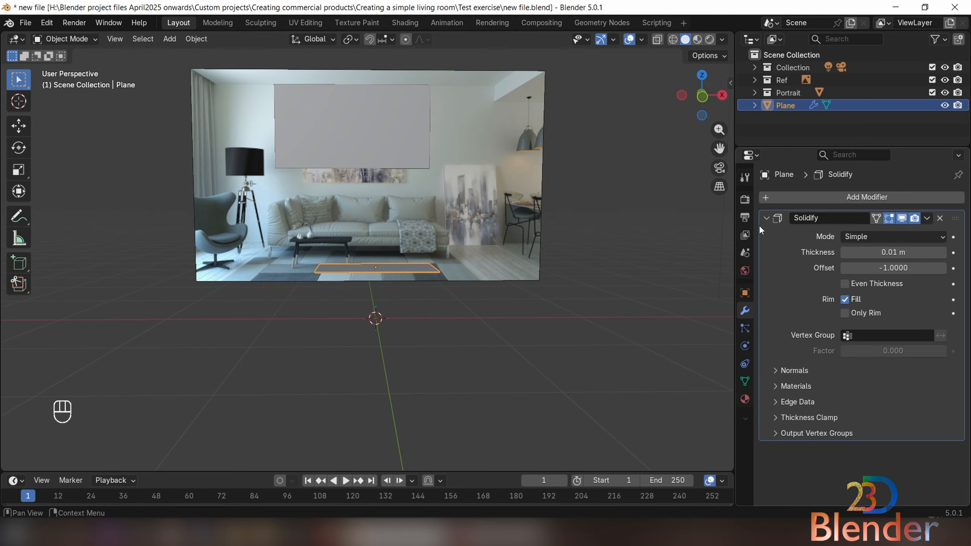
pyautogui.scroll(4, 445, 297)
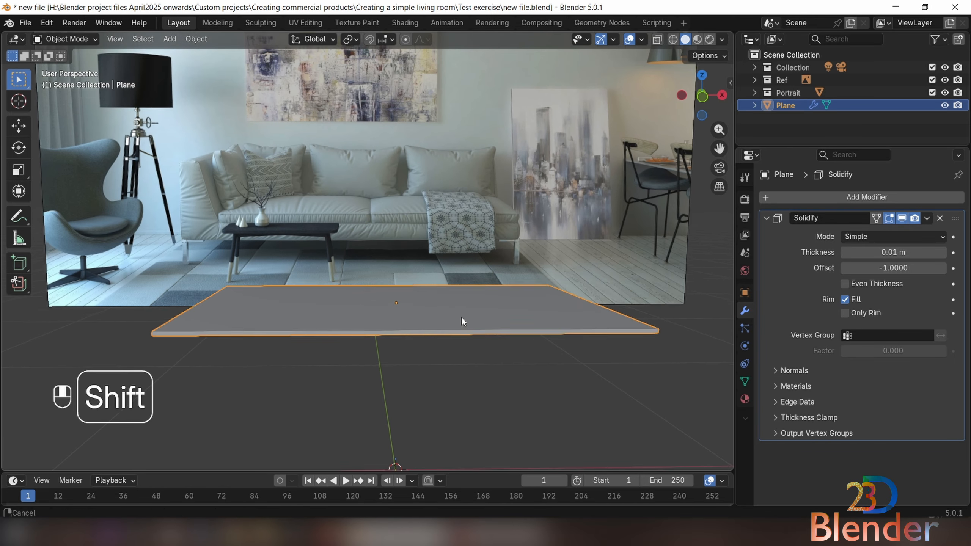
pyautogui.keyDown('shift'); pyautogui.scroll(-2, 461, 316); pyautogui.keyUp('shift')
pyautogui.click(943, 252)
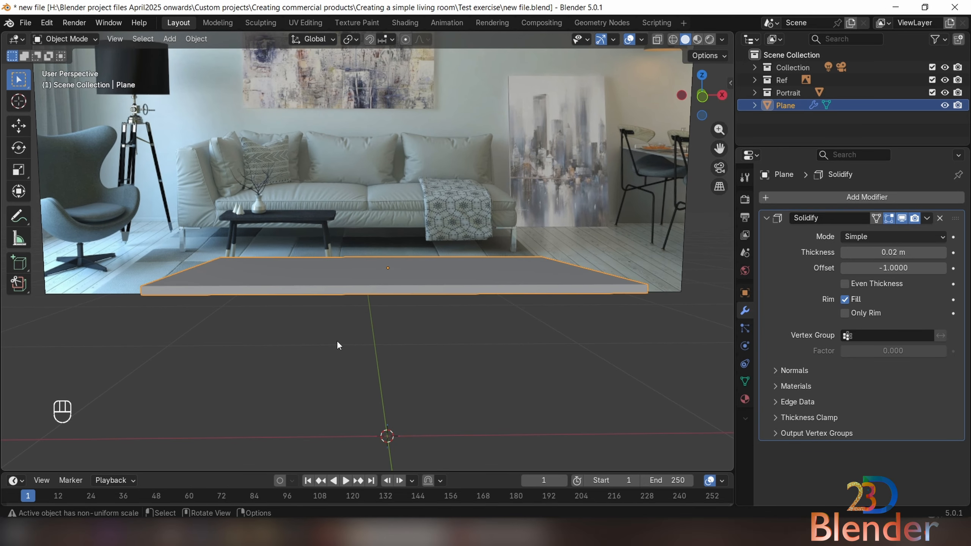
pyautogui.click(858, 315)
pyautogui.moveTo(457, 324)
pyautogui.mouseDown(button='middle')
pyautogui.moveTo(445, 291)
pyautogui.moveTo(452, 328)
pyautogui.mouseUp(button='middle')
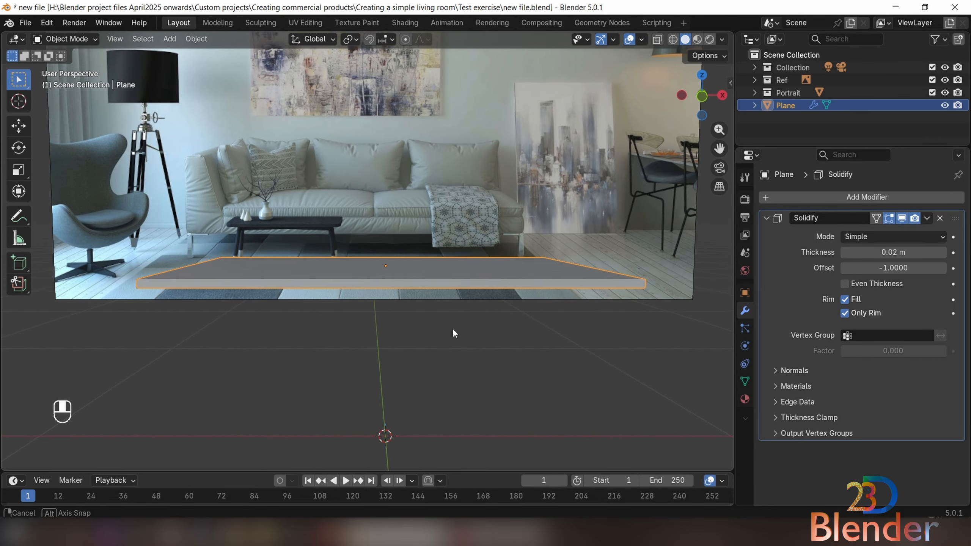
pyautogui.click(942, 254)
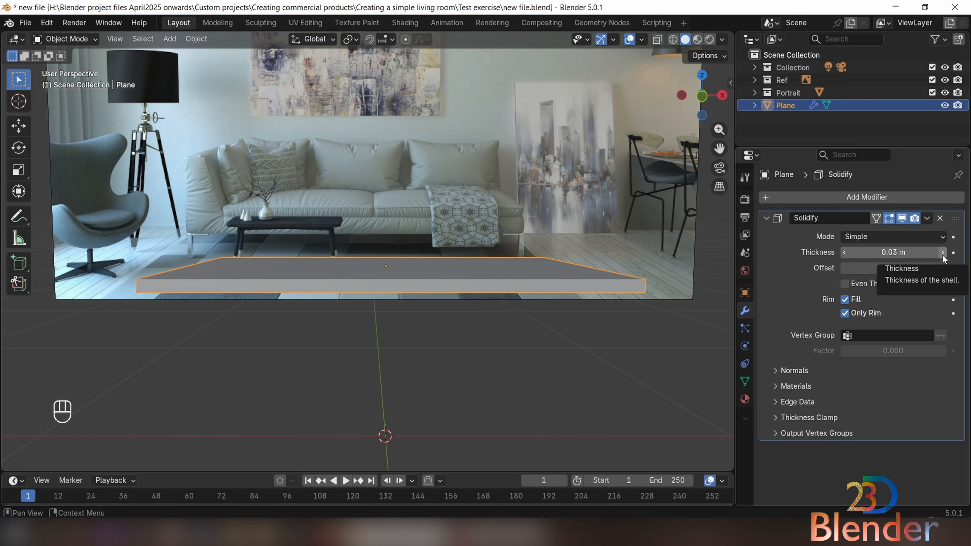
pyautogui.click(942, 253)
# Step: Mark the coffee table's legs on the reference image with annotation strokes in front view, and delete that annotation layer
pyautogui.moveTo(443, 294); pyautogui.dragTo(503, 316, button='middle')
pyautogui.press('KP_1')
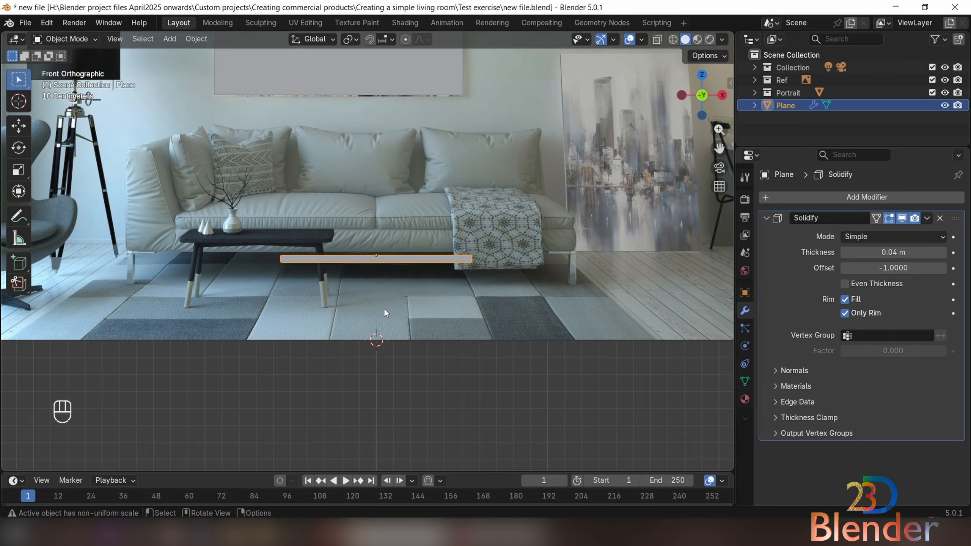
pyautogui.click(18, 217)
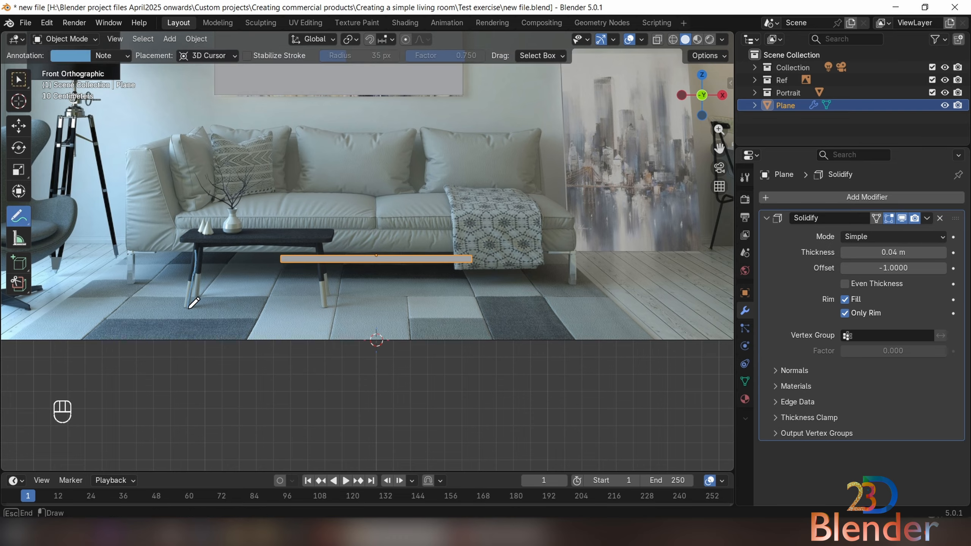
pyautogui.moveTo(205, 239); pyautogui.dragTo(197, 296)
pyautogui.moveTo(324, 284)
pyautogui.mouseDown()
pyautogui.moveTo(323, 294)
pyautogui.moveTo(321, 249)
pyautogui.mouseUp()
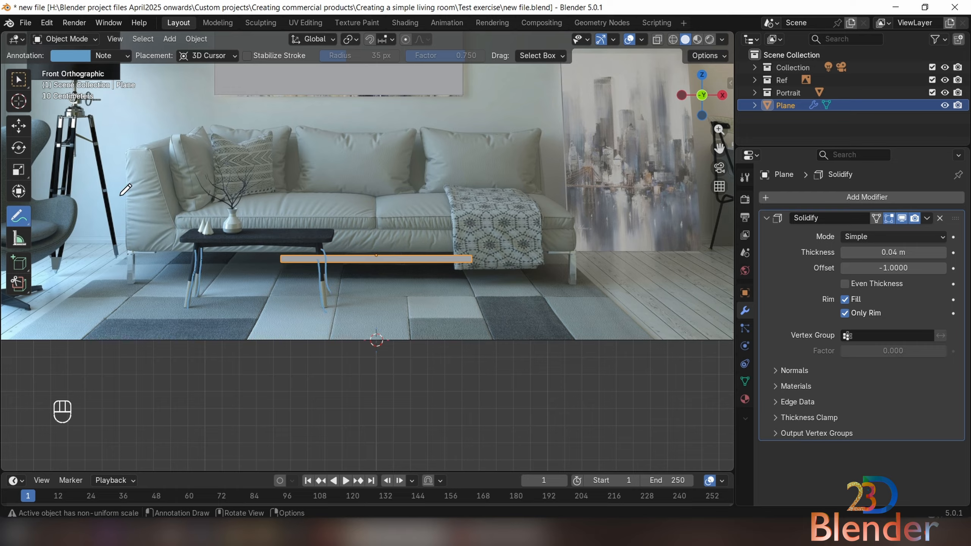
pyautogui.click(129, 55)
pyautogui.click(192, 108)
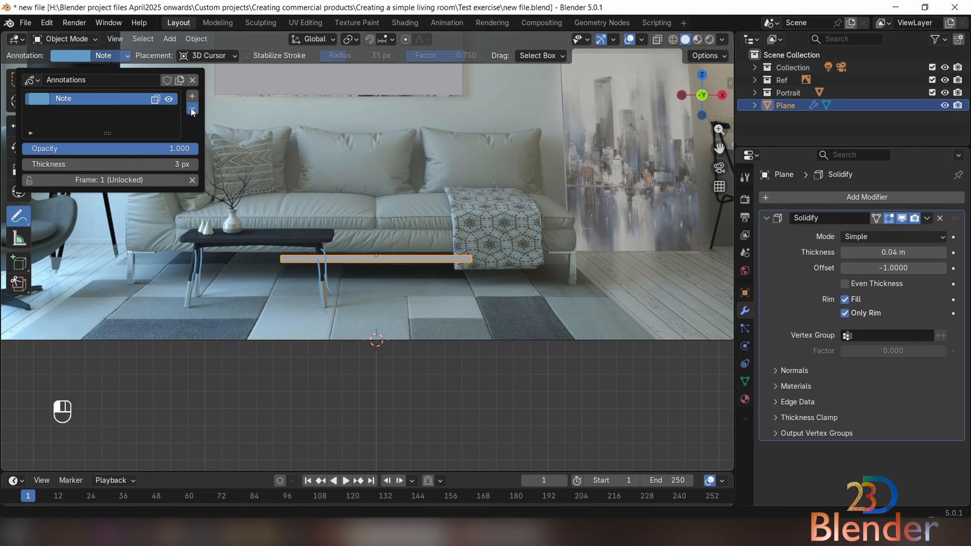
pyautogui.press('w')
pyautogui.scroll(1, 367, 335)
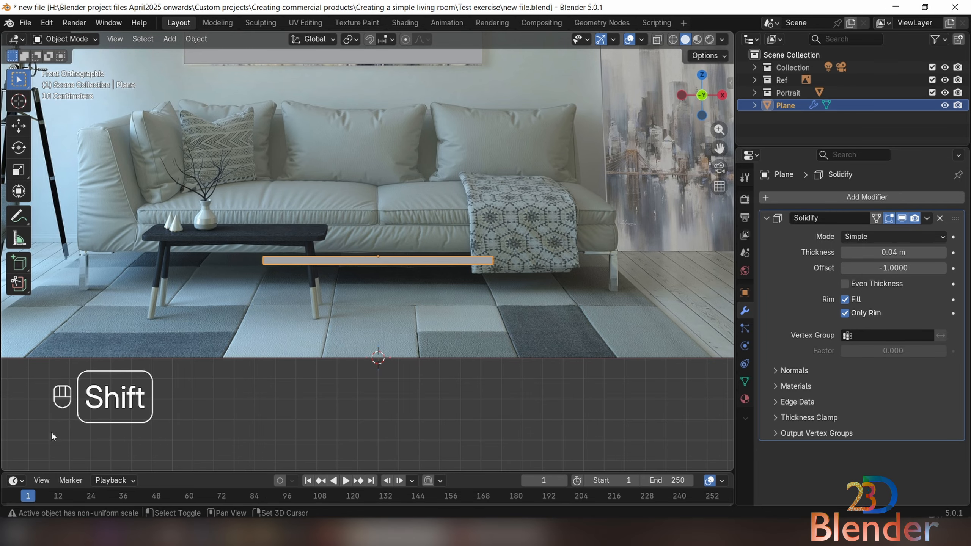
pyautogui.hotkey('shift', 'a')
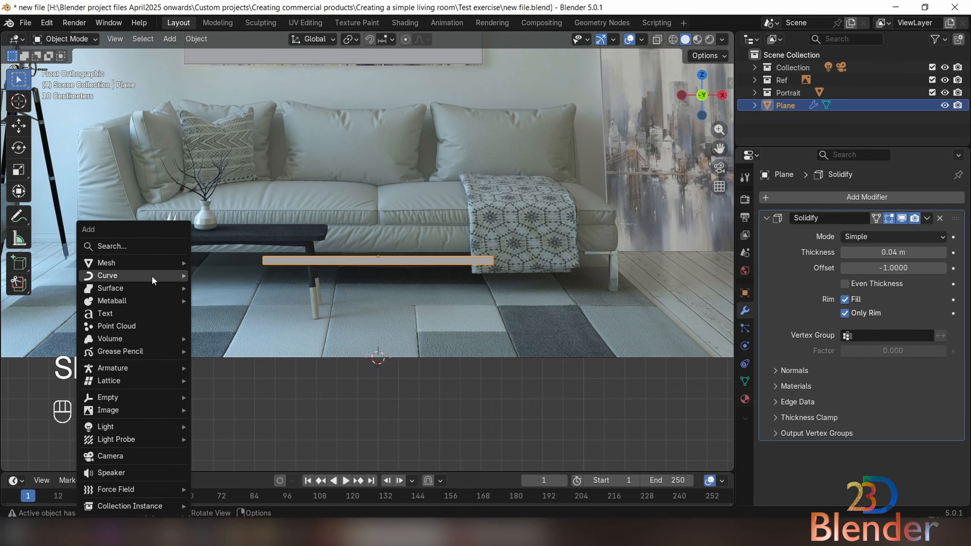
pyautogui.moveTo(150, 263)
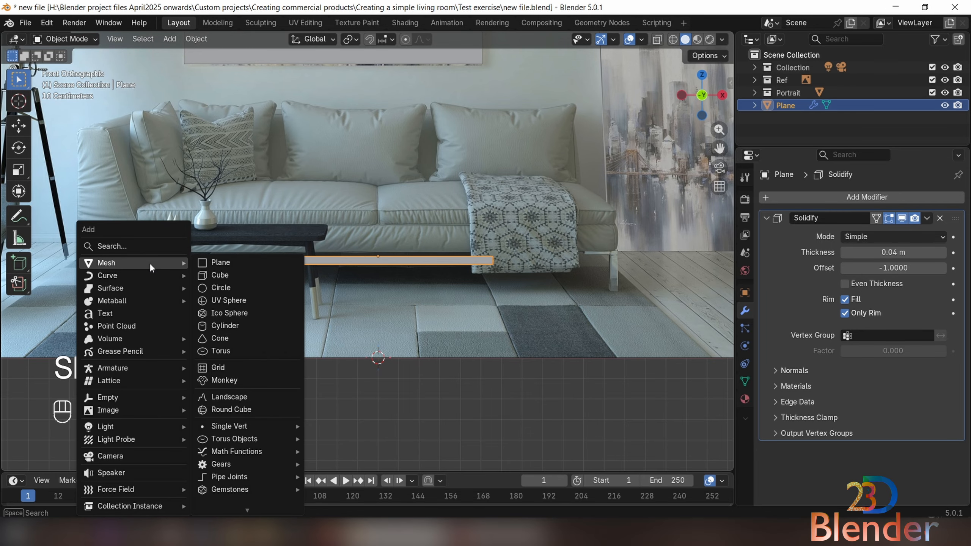
pyautogui.click(227, 326)
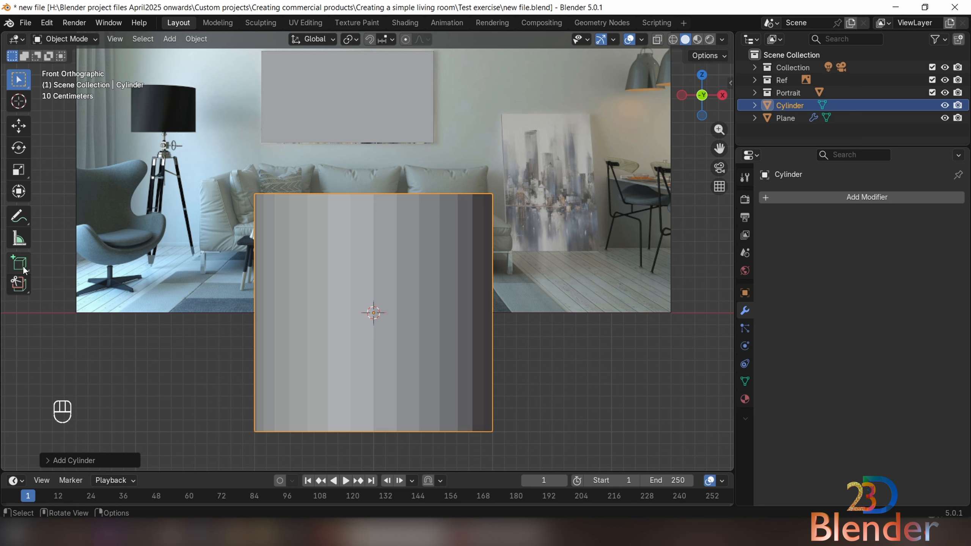
pyautogui.click(18, 216)
pyautogui.moveTo(22, 469)
pyautogui.mouseDown()
pyautogui.moveTo(42, 436)
pyautogui.moveTo(163, 470)
pyautogui.mouseUp()
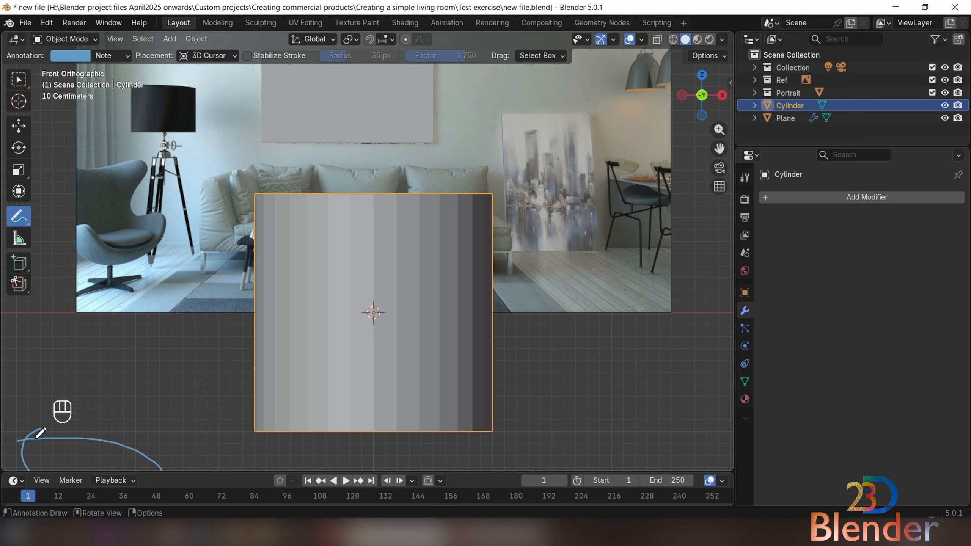
pyautogui.hotkey('ctrl', 'z')
pyautogui.hotkey('ctrl', 'z')
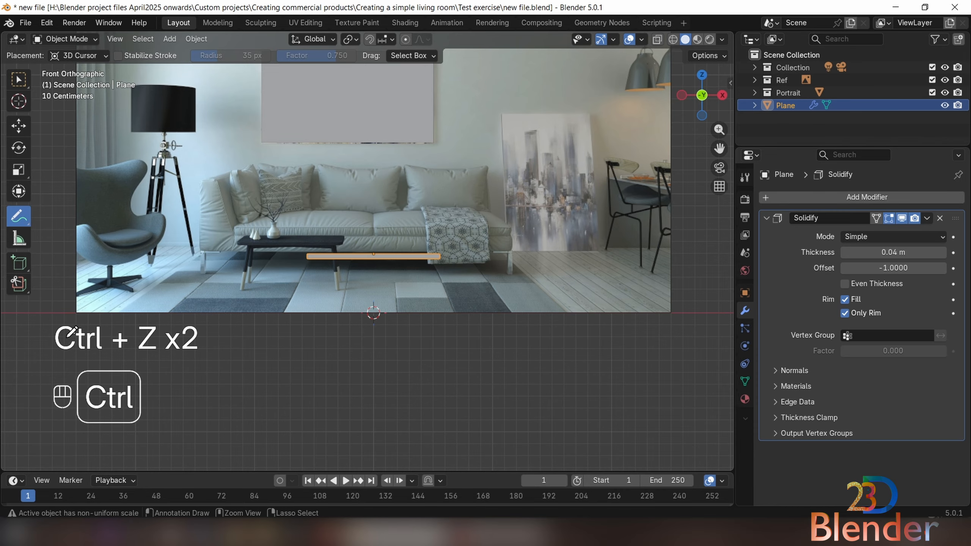
pyautogui.click(18, 82)
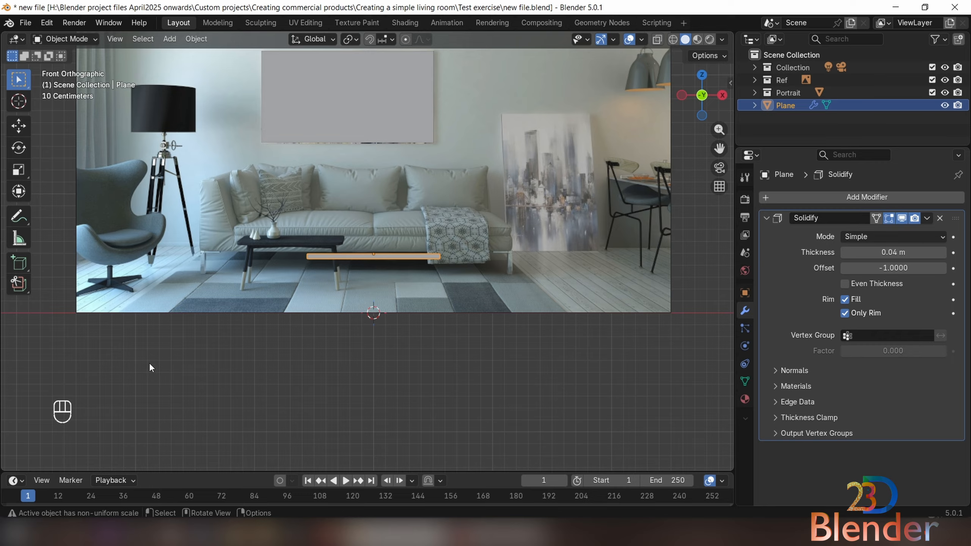
# Step: Add a mesh cylinder at the world origin with 16 vertices
pyautogui.hotkey('shift', 'a')
pyautogui.moveTo(140, 263)
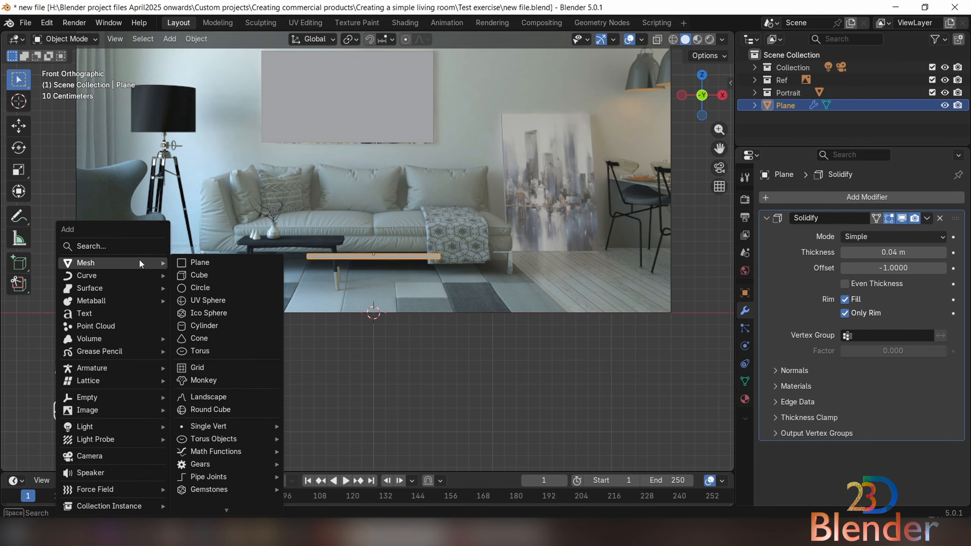
pyautogui.click(231, 327)
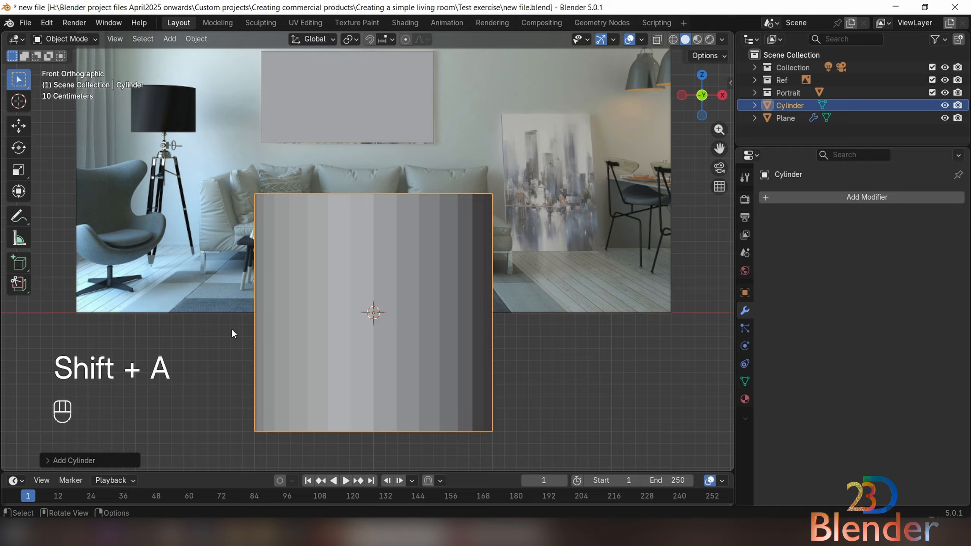
pyautogui.click(47, 459)
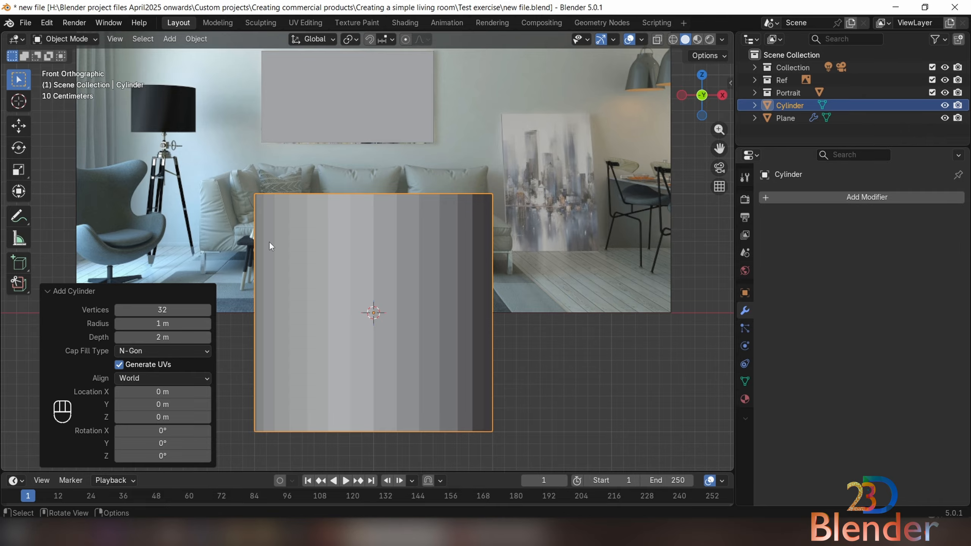
pyautogui.click(167, 311)
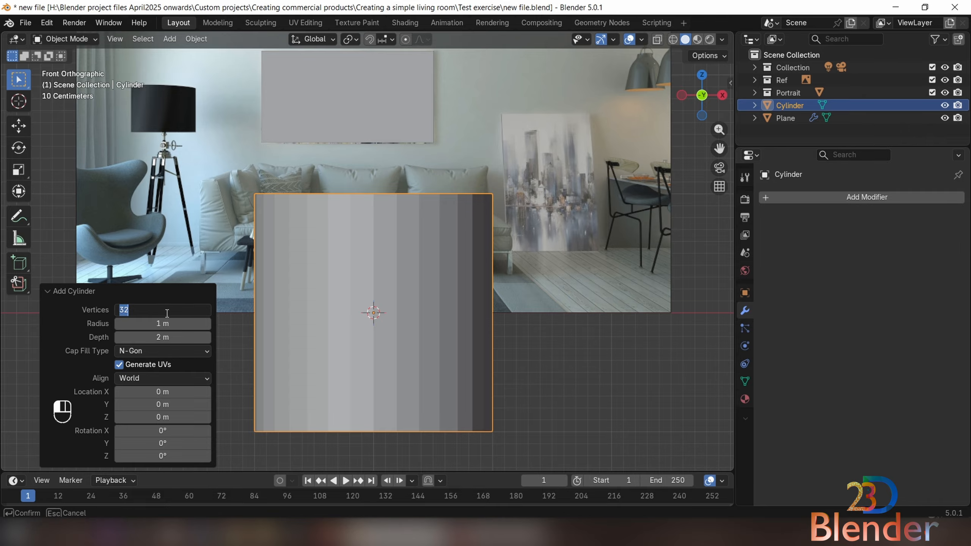
pyautogui.write('16')
pyautogui.press('Return')
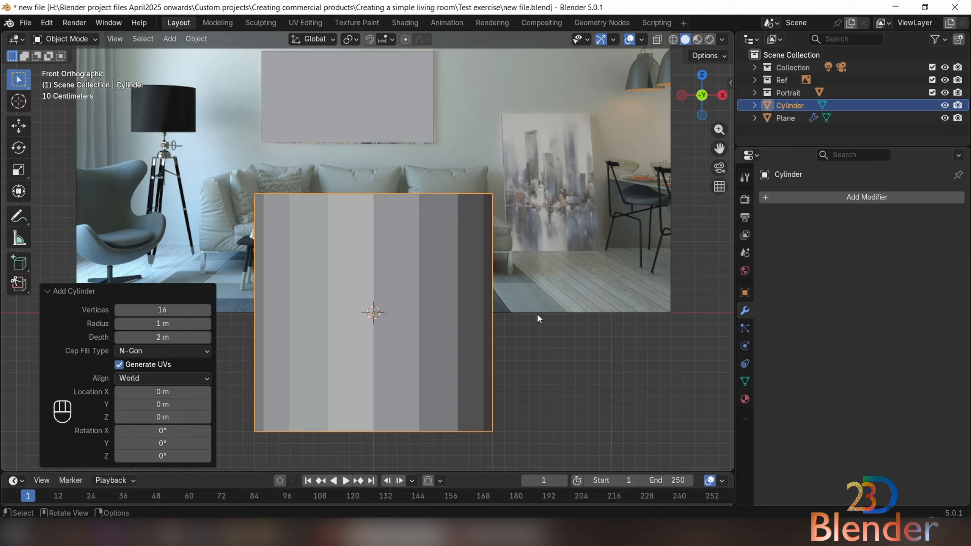
# Step: Scale the cylinder down uniformly by a factor of about 0.067 and again by about 0.247, to a table leg's thickness
pyautogui.click(603, 351)
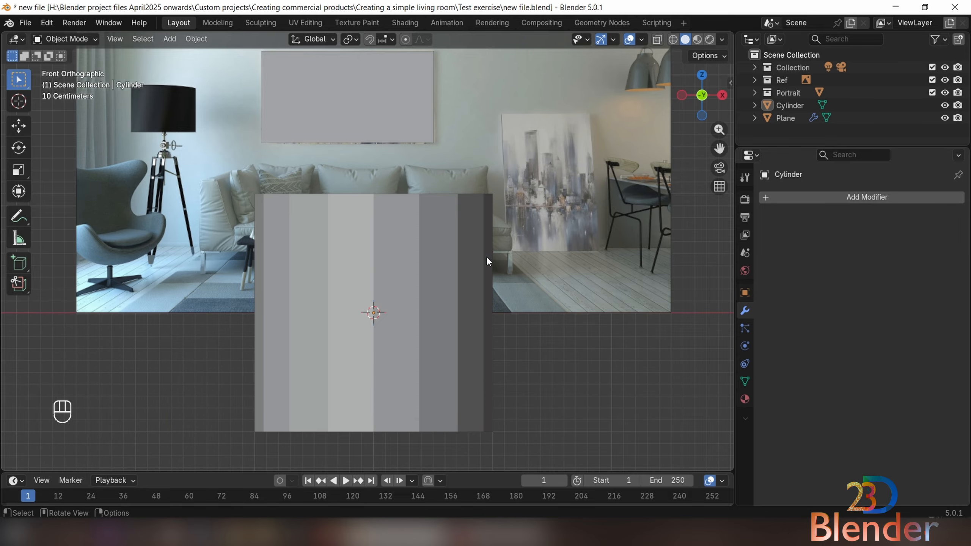
pyautogui.click(349, 369)
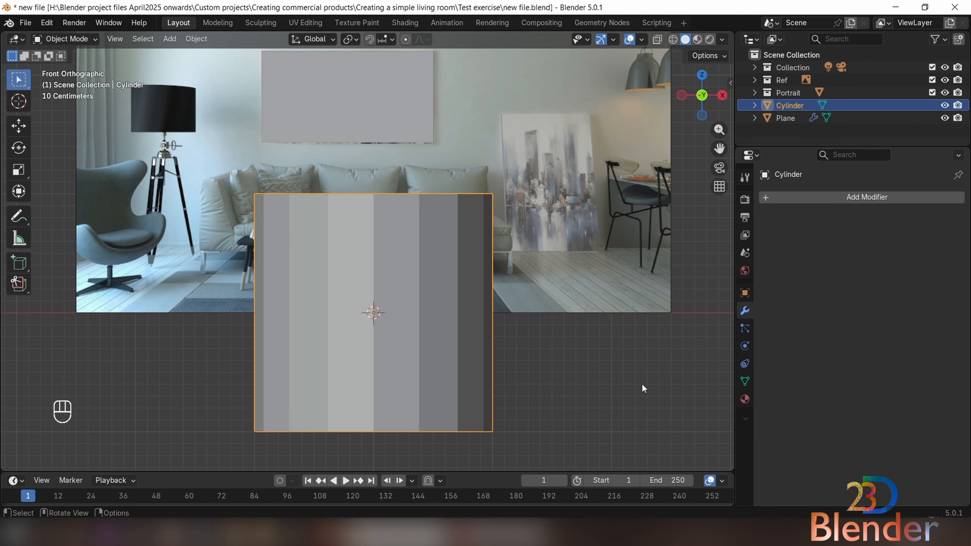
pyautogui.press('s')
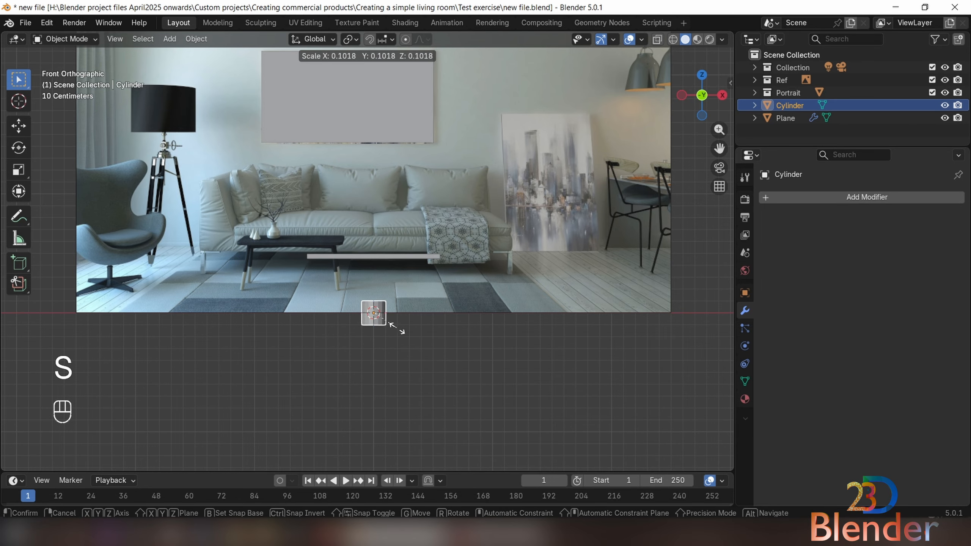
pyautogui.click(388, 322)
pyautogui.scroll(6, 422, 375)
pyautogui.keyDown('shift'); pyautogui.scroll(-3, 452, 318); pyautogui.keyUp('shift')
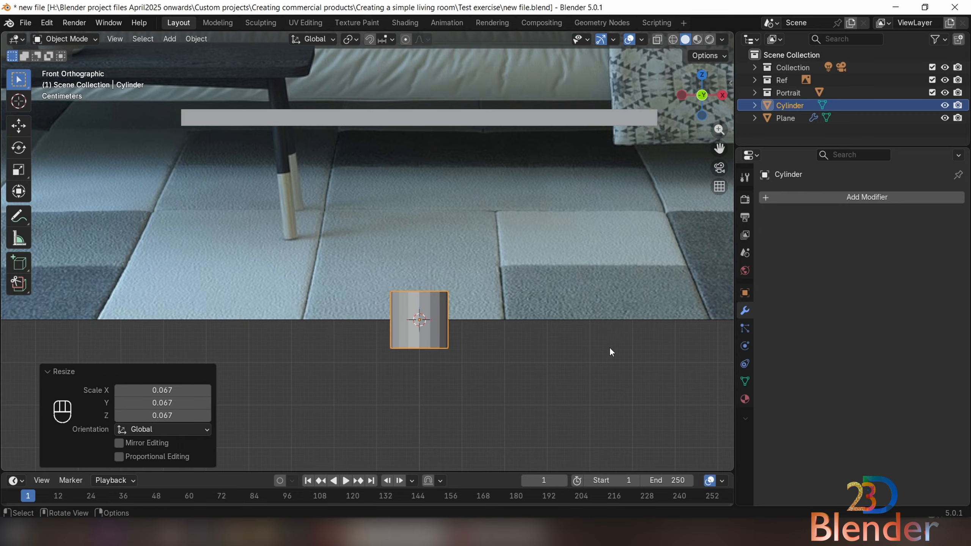
pyautogui.press('s')
pyautogui.click(468, 328)
pyautogui.scroll(3, 469, 328)
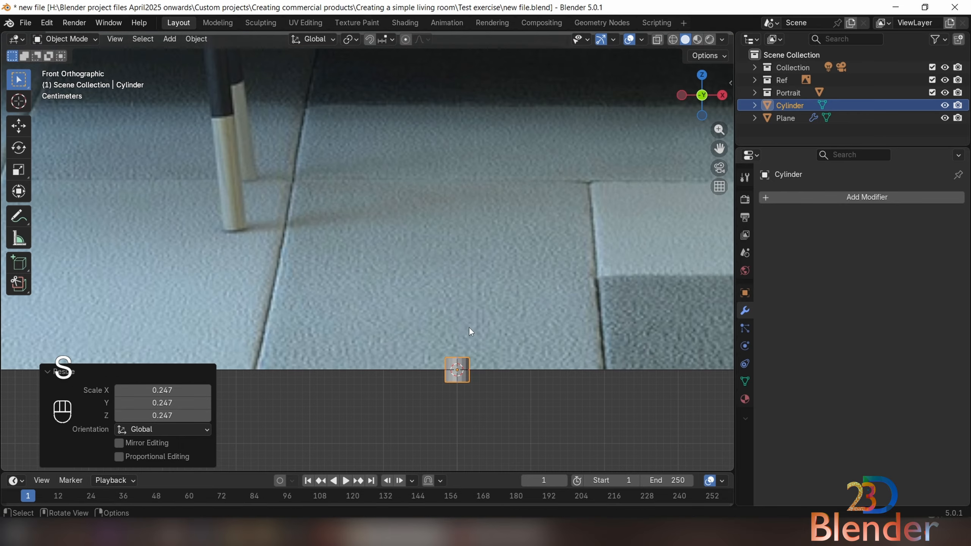
# Step: Stretch the cylinder along the Z axis by a factor of about 17.68 to form a long table leg
pyautogui.scroll(-3, 470, 327)
pyautogui.moveTo(469, 327); pyautogui.dragTo(472, 302, button='middle')
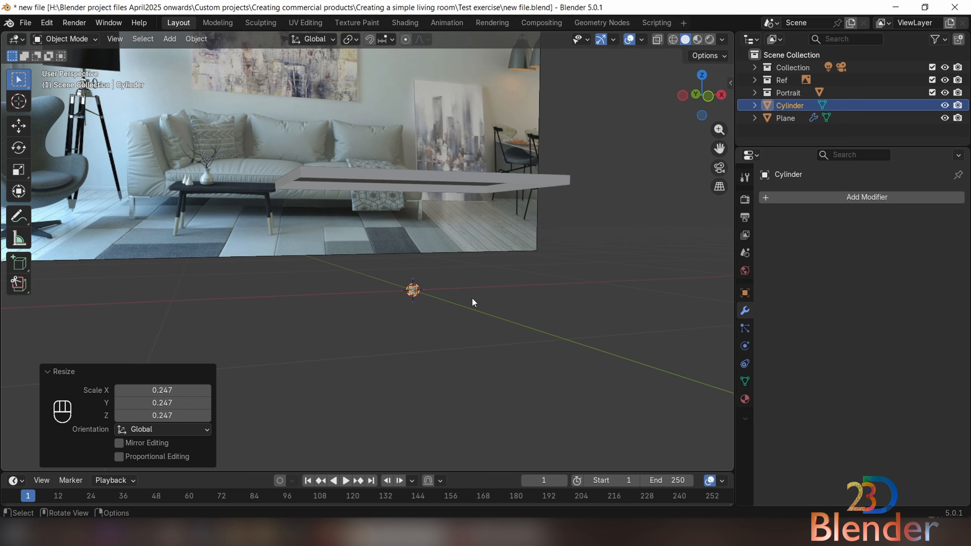
pyautogui.press('s')
pyautogui.press('z')
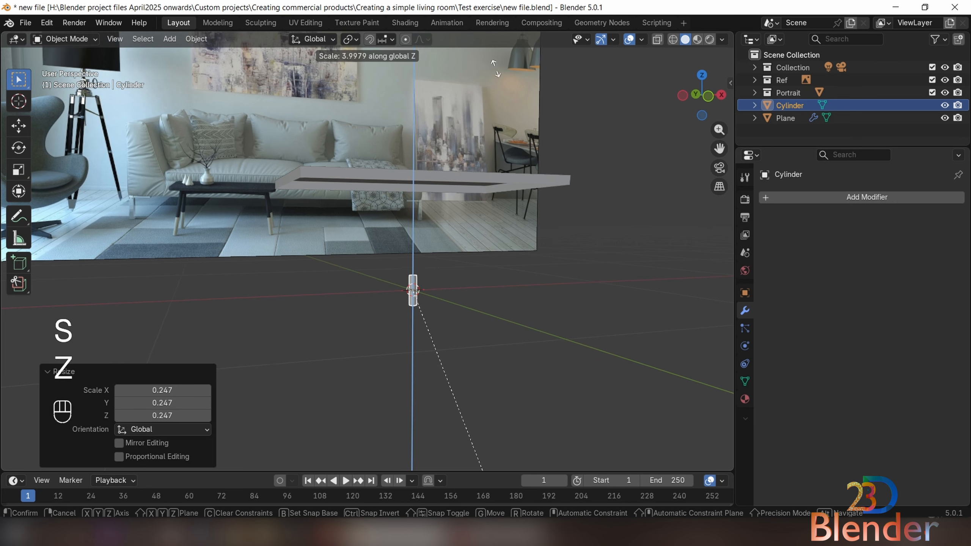
pyautogui.click(708, 373)
pyautogui.moveTo(708, 373); pyautogui.dragTo(517, 271, button='middle')
pyautogui.press('KP_1')
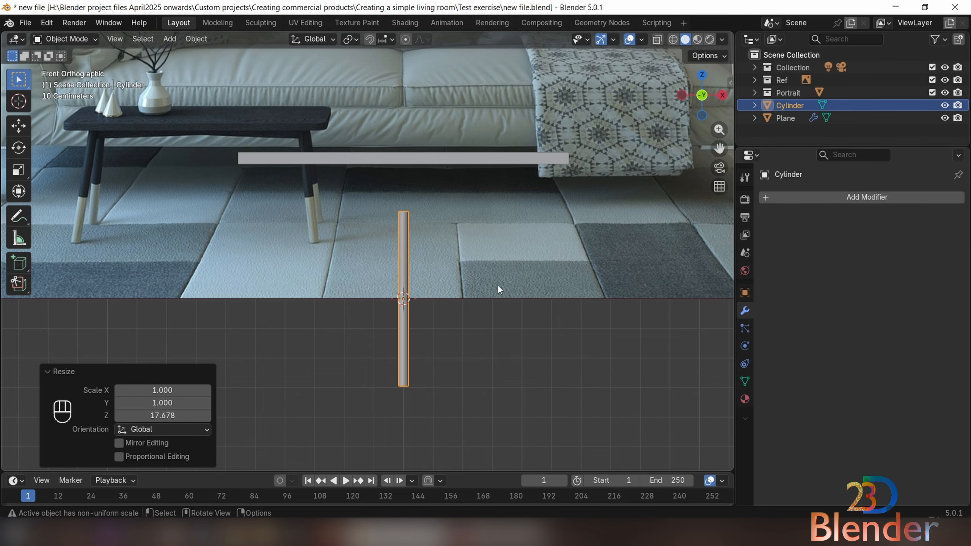
# Step: Enable X-ray and, in top view, move the leg about -0.447 m in X and -0.252 m in Y, near the tabletop's corner
pyautogui.scroll(3, 450, 305)
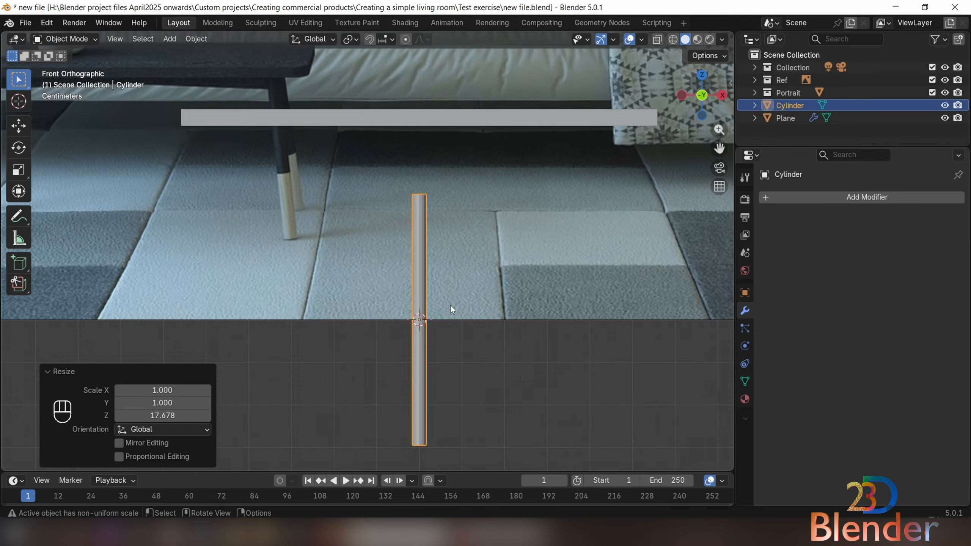
pyautogui.scroll(-3, 438, 260)
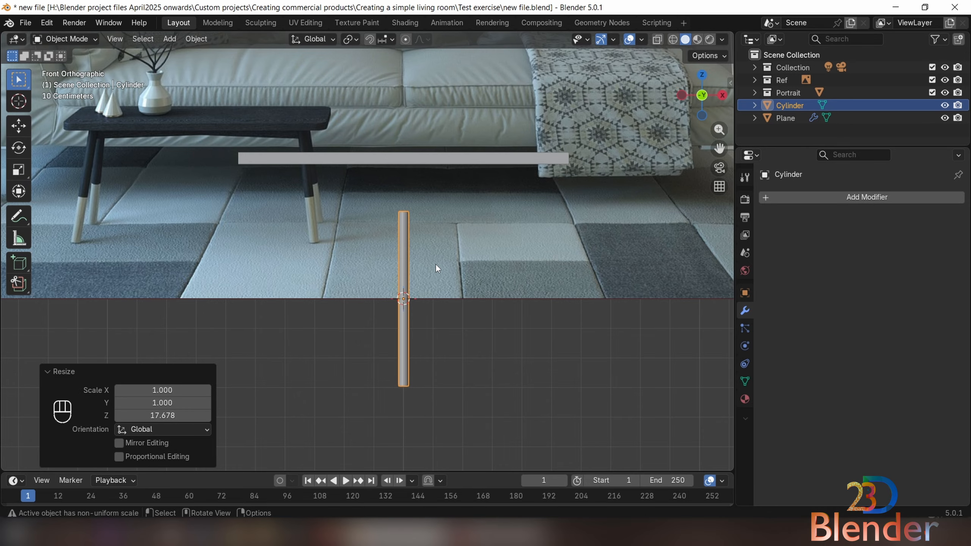
pyautogui.scroll(3, 429, 262)
pyautogui.scroll(-5, 430, 260)
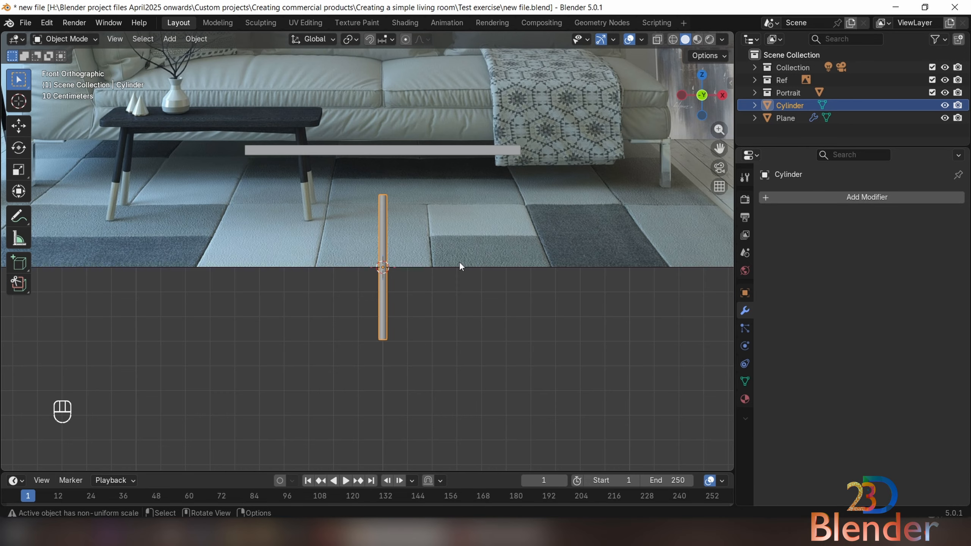
pyautogui.press('KP_7')
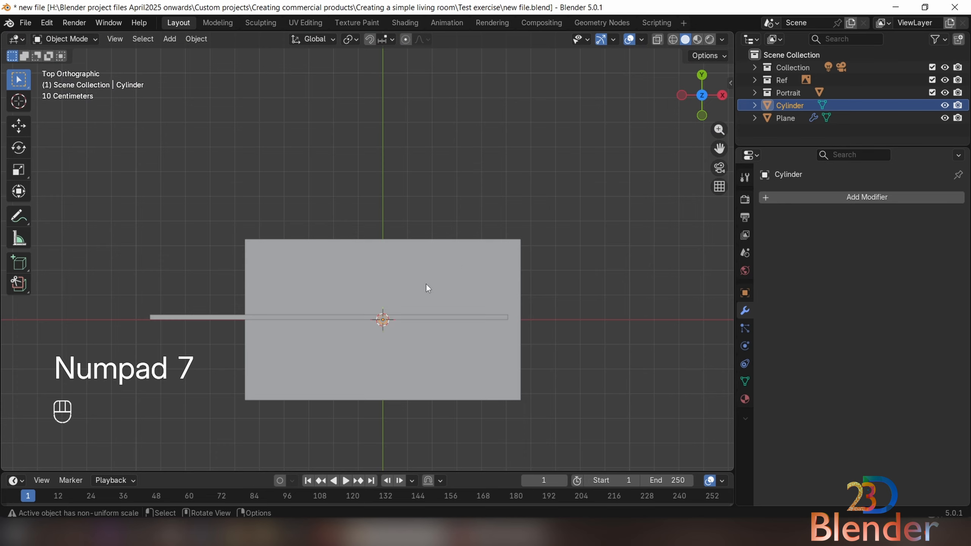
pyautogui.hotkey('alt', 'z')
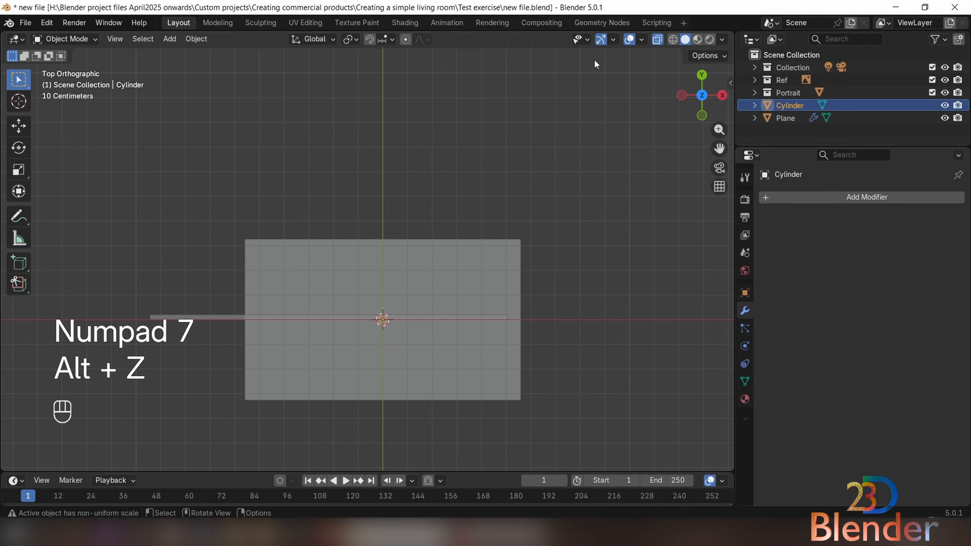
pyautogui.press('g')
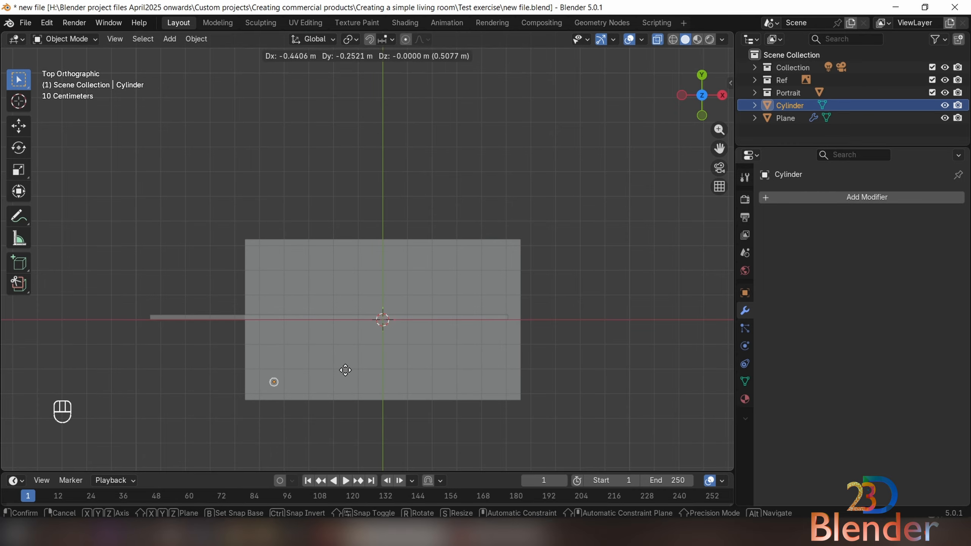
pyautogui.click(344, 370)
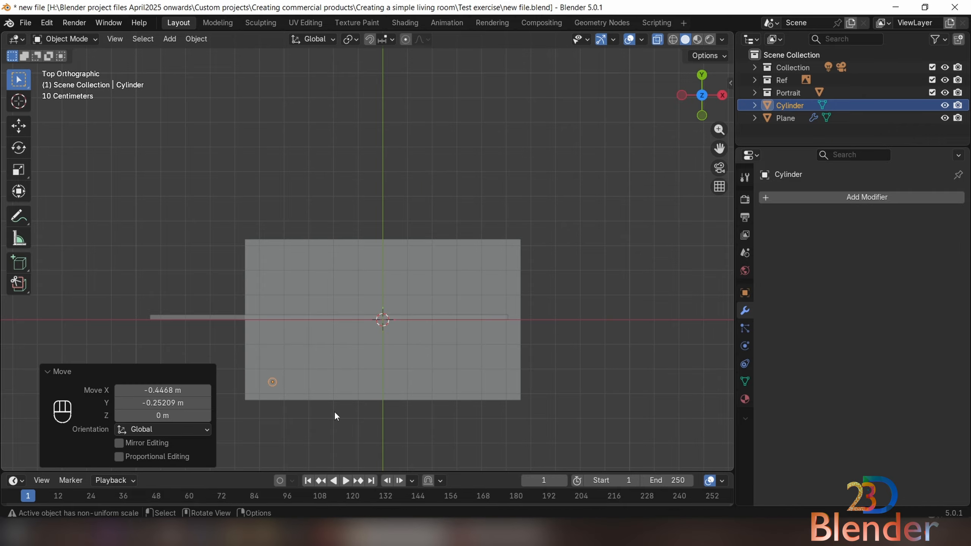
# Step: Raise the leg about 0.164 m along Z in front view, up to the tabletop's underside
pyautogui.press('KP_1')
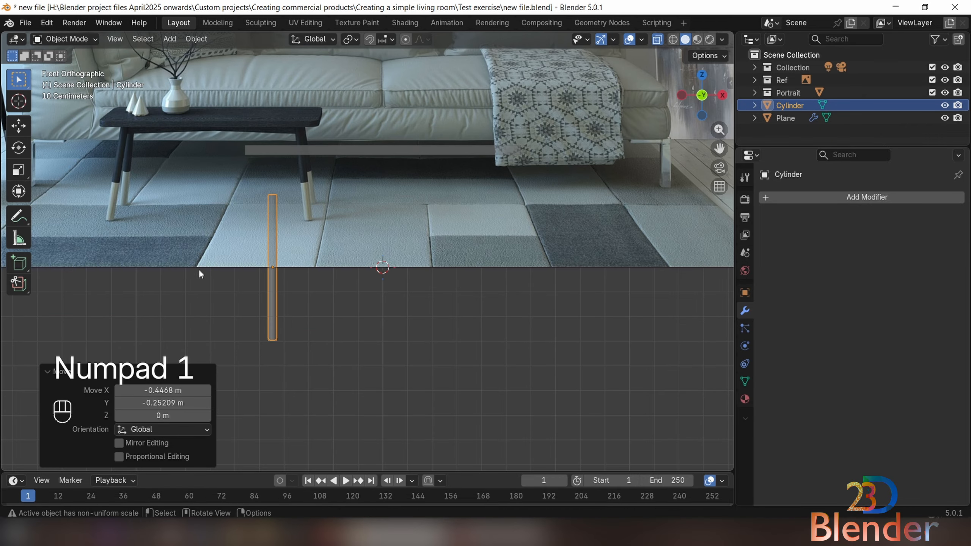
pyautogui.press('g')
pyautogui.press('z')
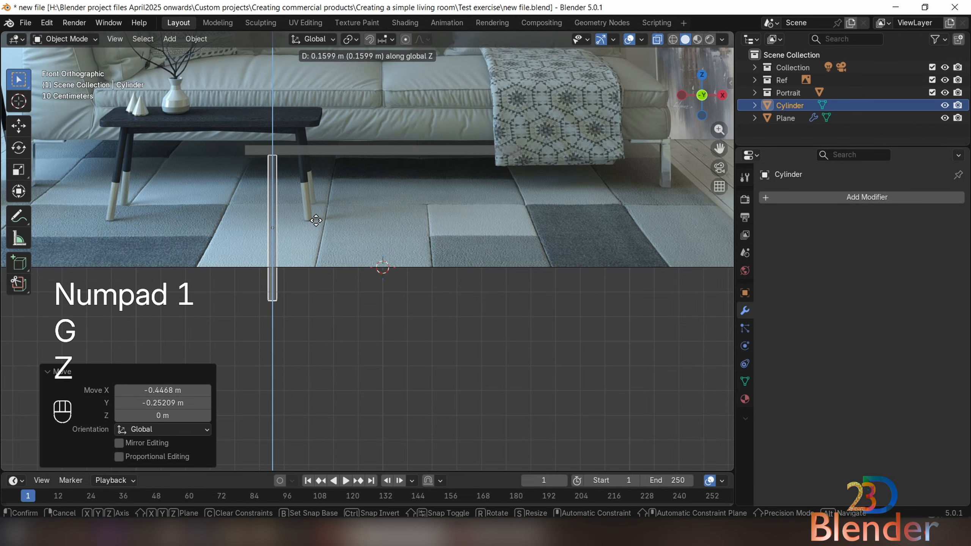
pyautogui.click(316, 220)
# Step: Tilt the leg about 8.94° in front view so its foot splays outward, and raise it about 0.009 m along Z
pyautogui.scroll(2, 333, 221)
pyautogui.keyDown('shift'); pyautogui.moveTo(333, 222); pyautogui.dragTo(431, 201, button='middle'); pyautogui.keyUp('shift')
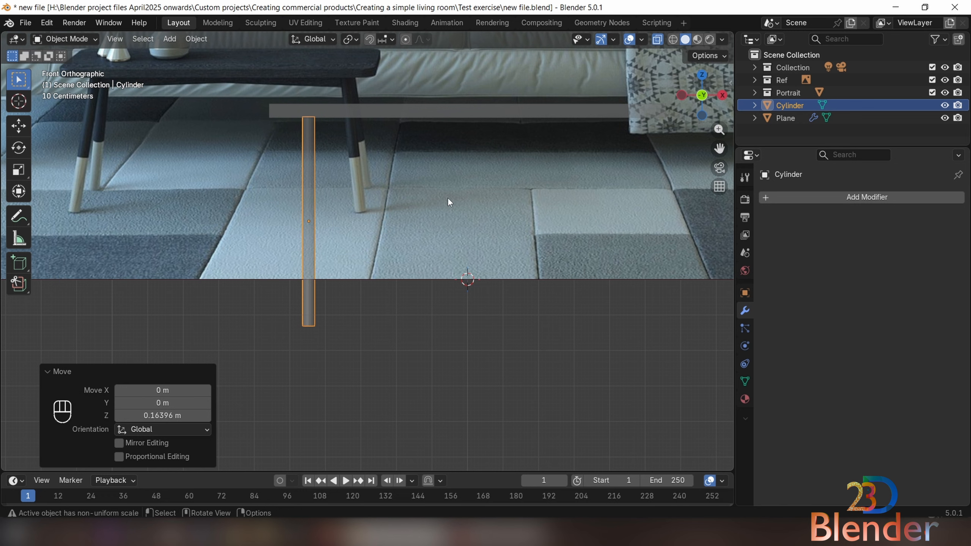
pyautogui.press('r')
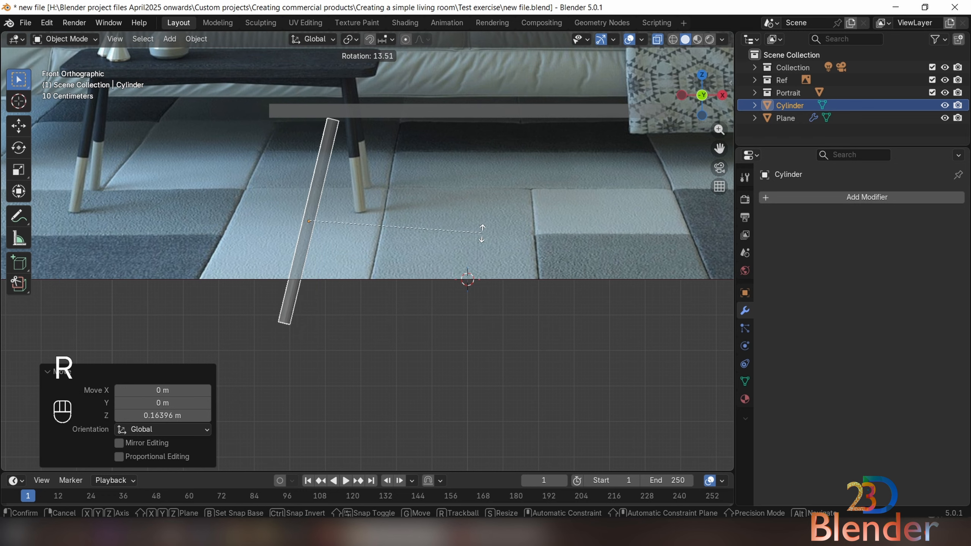
pyautogui.click(464, 220)
pyautogui.press('g')
pyautogui.press('z')
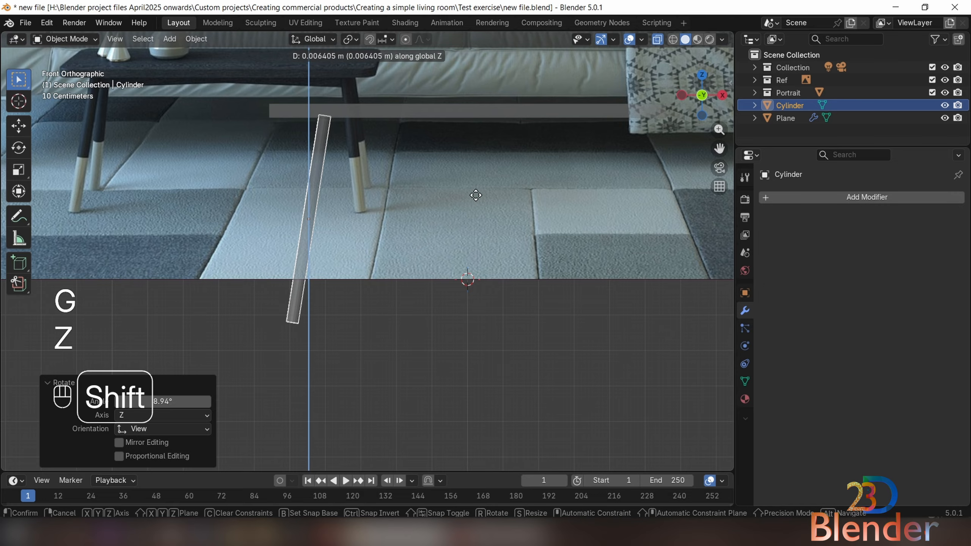
pyautogui.click(476, 187)
# Step: Turn off X-ray and examine the tilted leg's fit under the tabletop from several angles
pyautogui.moveTo(394, 124); pyautogui.dragTo(402, 144, button='middle')
pyautogui.scroll(-2, 394, 164)
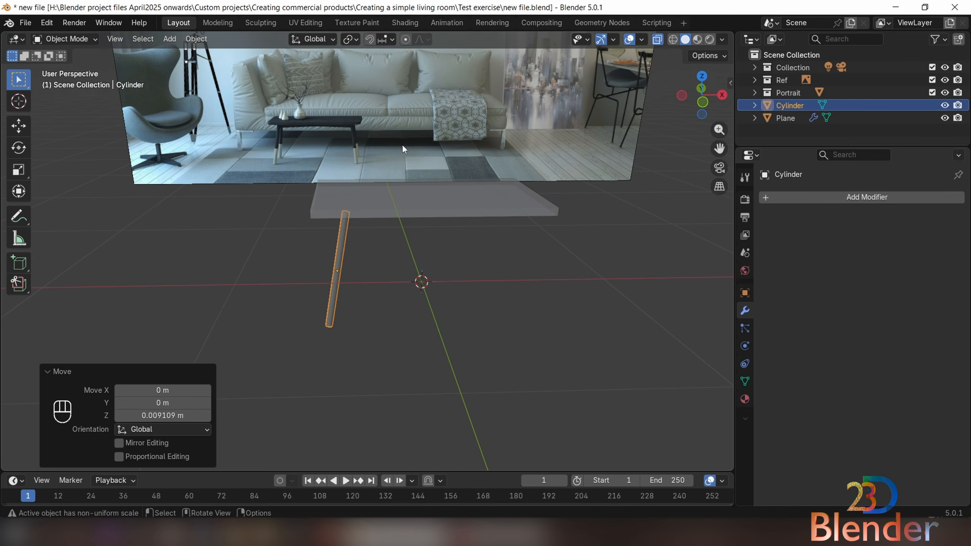
pyautogui.hotkey('alt', 'z')
pyautogui.moveTo(482, 268); pyautogui.dragTo(519, 314, button='middle')
pyautogui.click(493, 283)
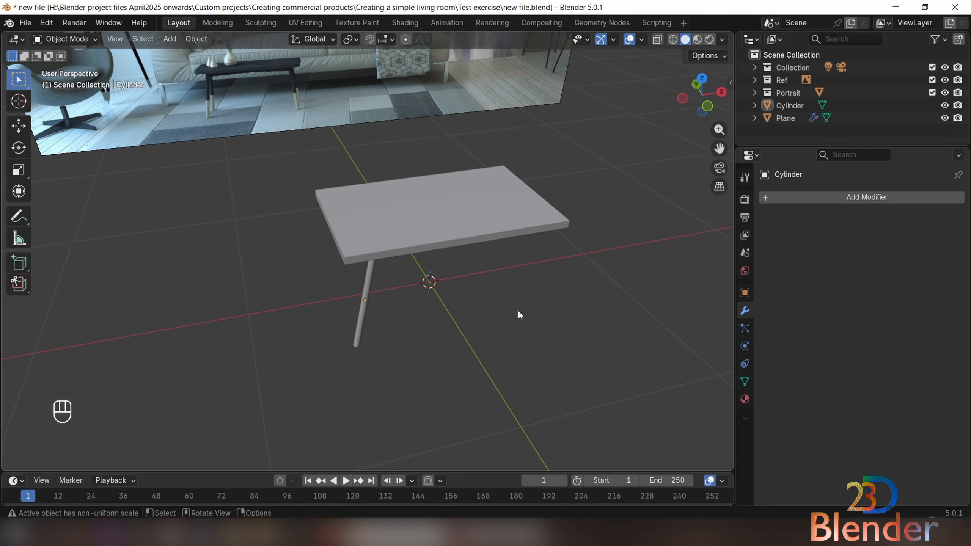
pyautogui.moveTo(518, 314); pyautogui.dragTo(467, 267, button='middle')
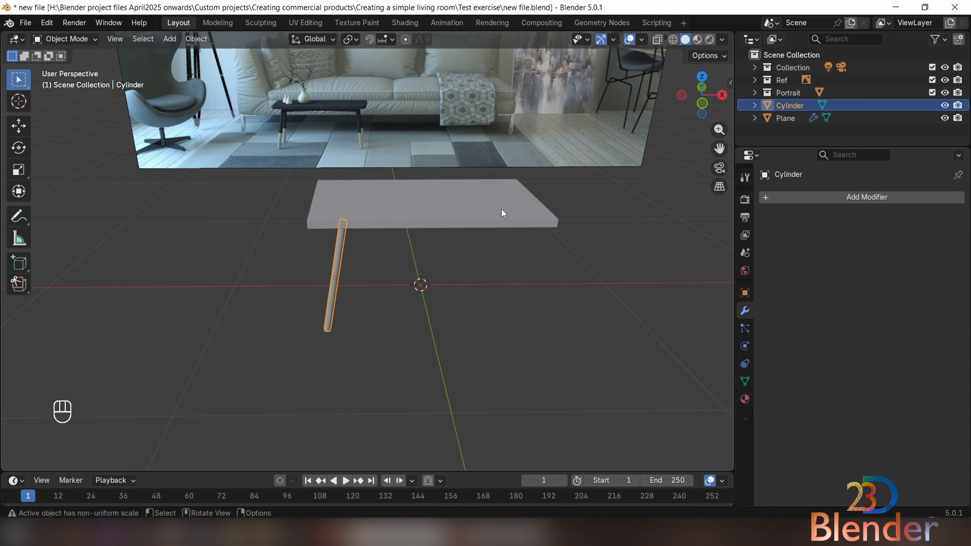
pyautogui.moveTo(503, 213); pyautogui.dragTo(495, 304, button='middle')
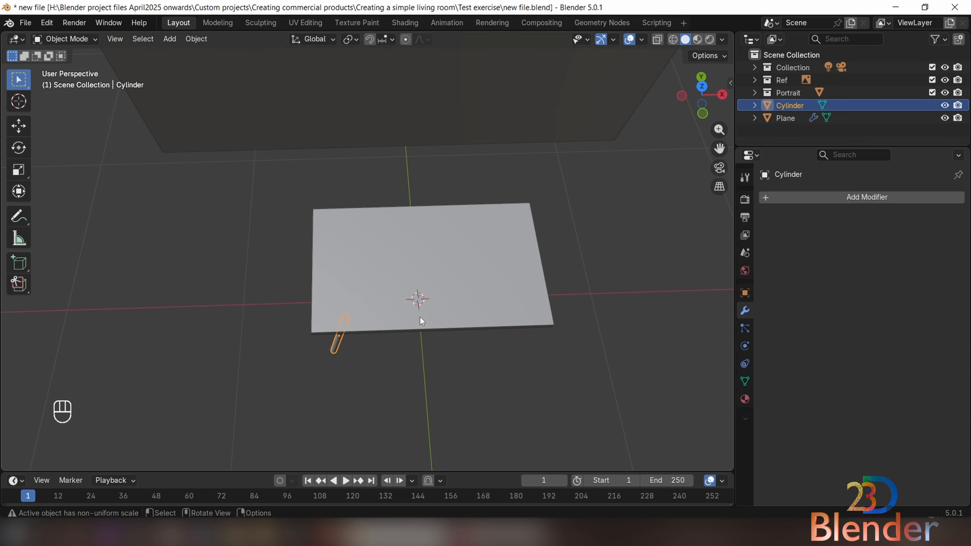
pyautogui.moveTo(344, 306); pyautogui.dragTo(509, 235, button='middle')
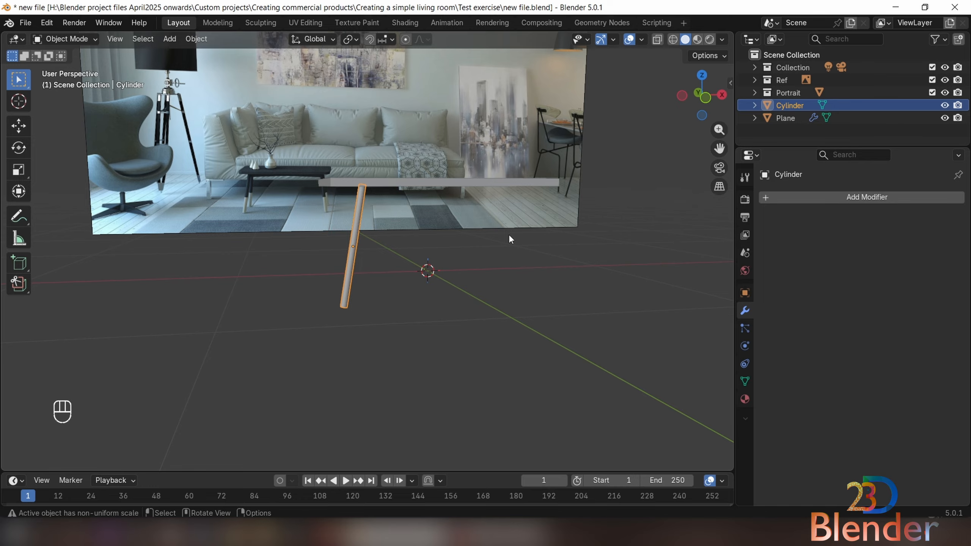
pyautogui.moveTo(515, 236); pyautogui.dragTo(496, 266, button='middle')
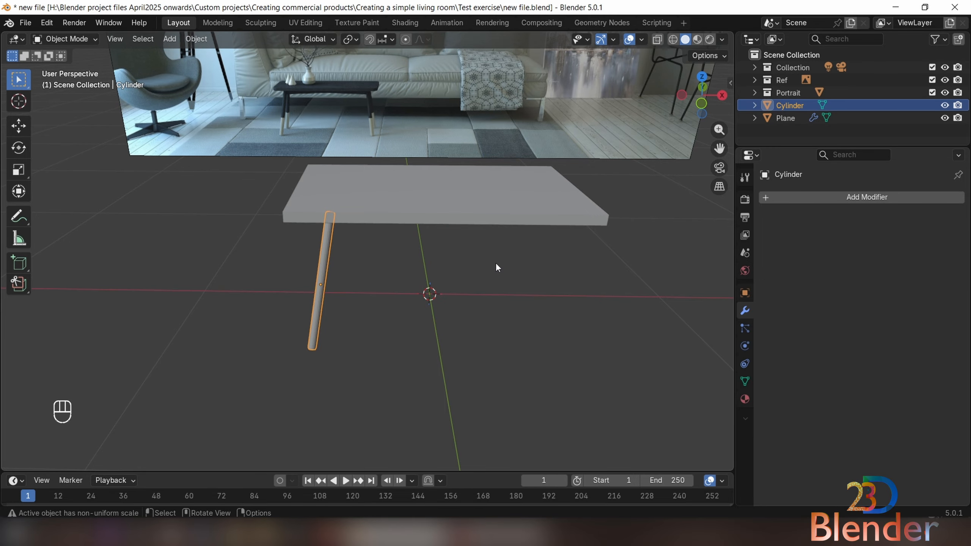
# Step: Add a Mirror modifier to the leg cylinder
pyautogui.click(744, 312)
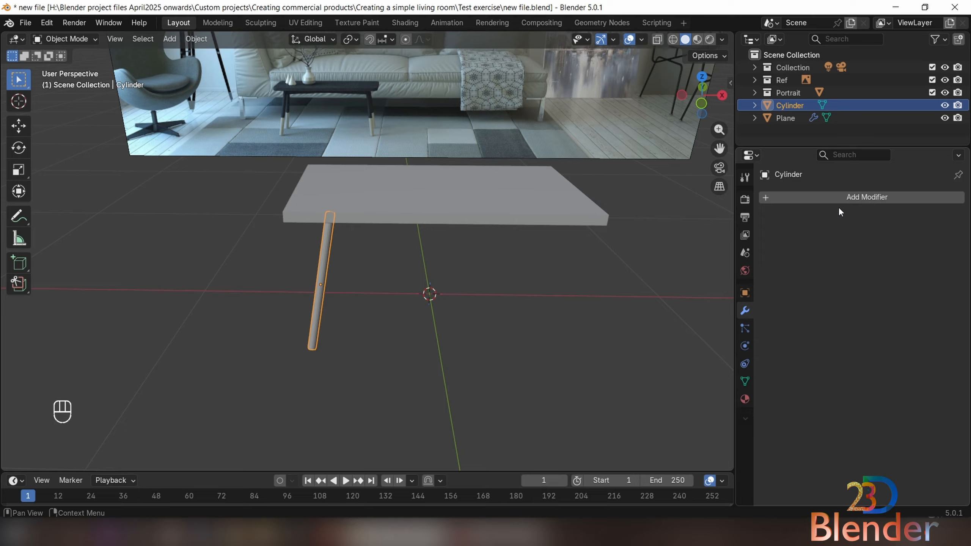
pyautogui.click(843, 197)
pyautogui.click(822, 200)
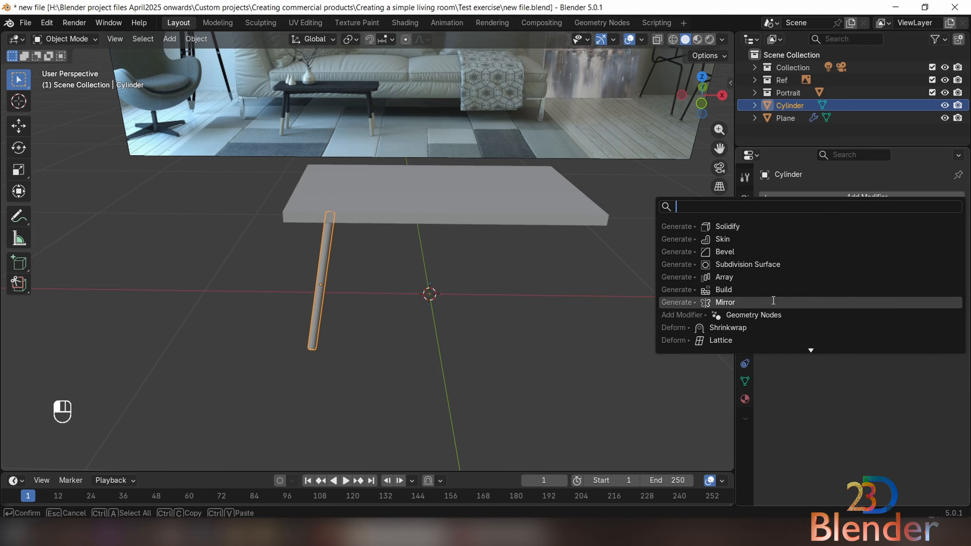
pyautogui.write('mirr')
pyautogui.click(735, 227)
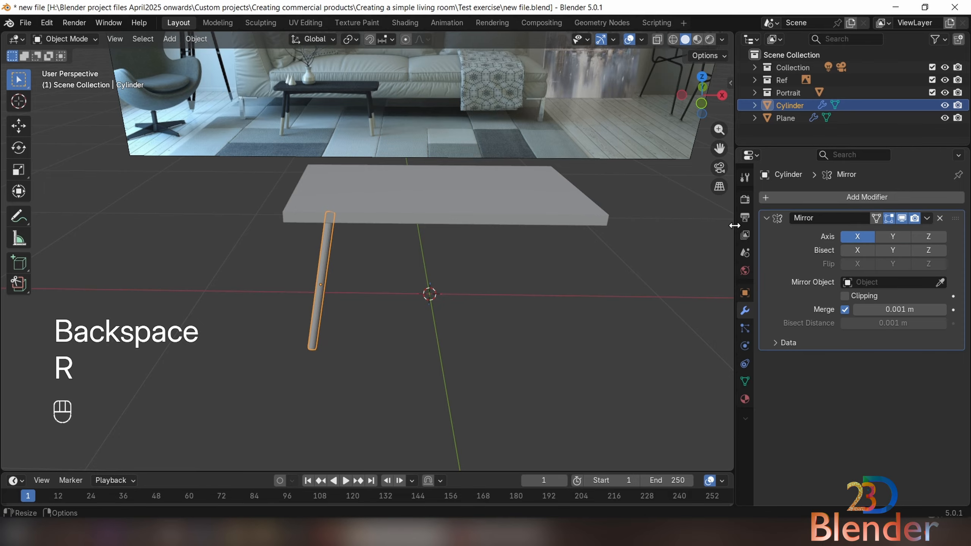
# Step: Set the tabletop Plane as the mirror object of the leg's Mirror modifier
pyautogui.moveTo(472, 285); pyautogui.dragTo(440, 255, button='middle')
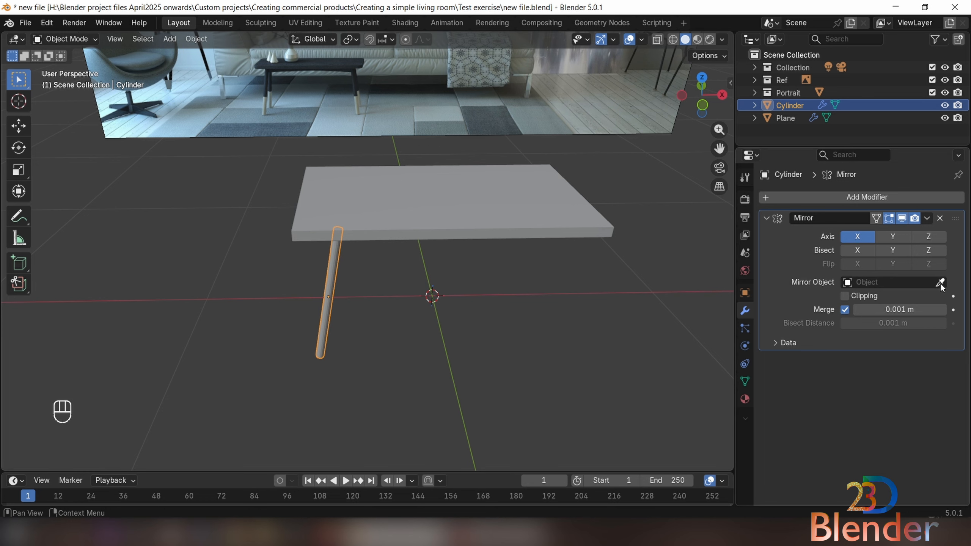
pyautogui.moveTo(509, 268)
pyautogui.mouseDown(button='middle')
pyautogui.moveTo(472, 260)
pyautogui.moveTo(502, 273)
pyautogui.mouseUp(button='middle')
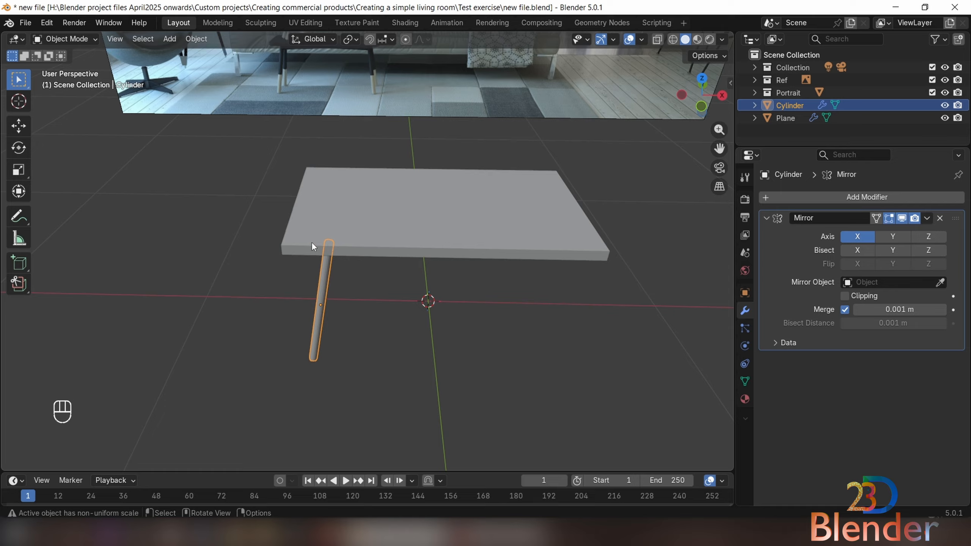
pyautogui.click(940, 282)
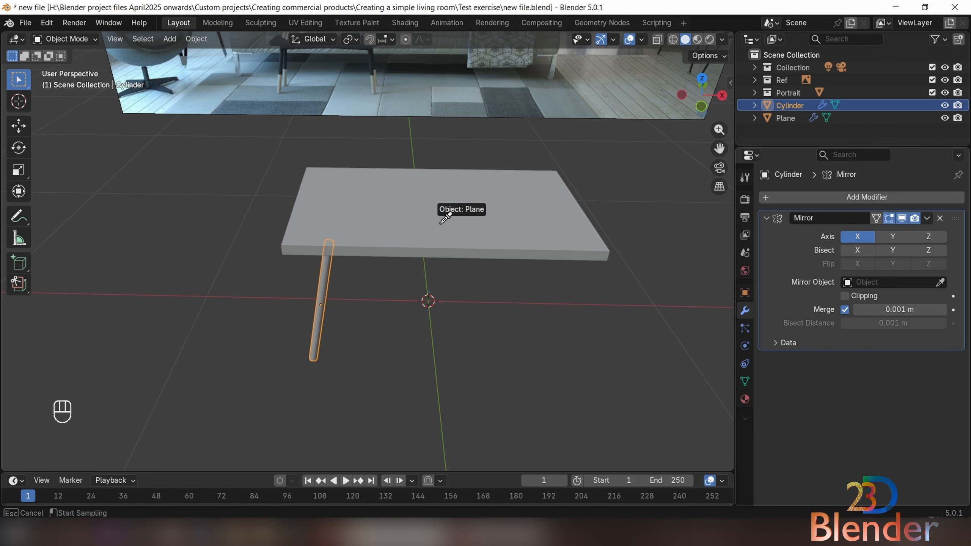
pyautogui.click(455, 225)
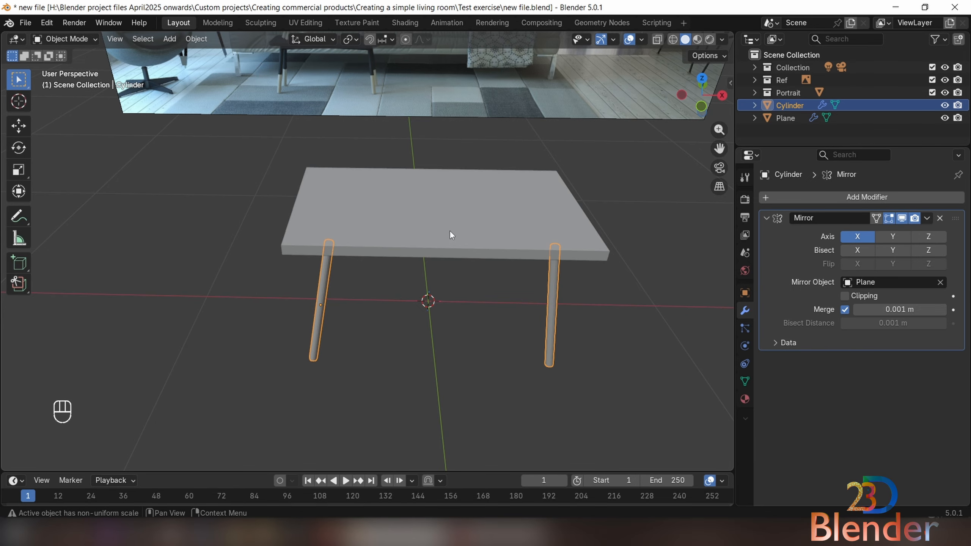
# Step: Check the mirrored leg pair, enable the Y axis in the Mirror modifier as well, and inspect the table's legs
pyautogui.moveTo(514, 336); pyautogui.dragTo(503, 297, button='middle')
pyautogui.press('KP_1')
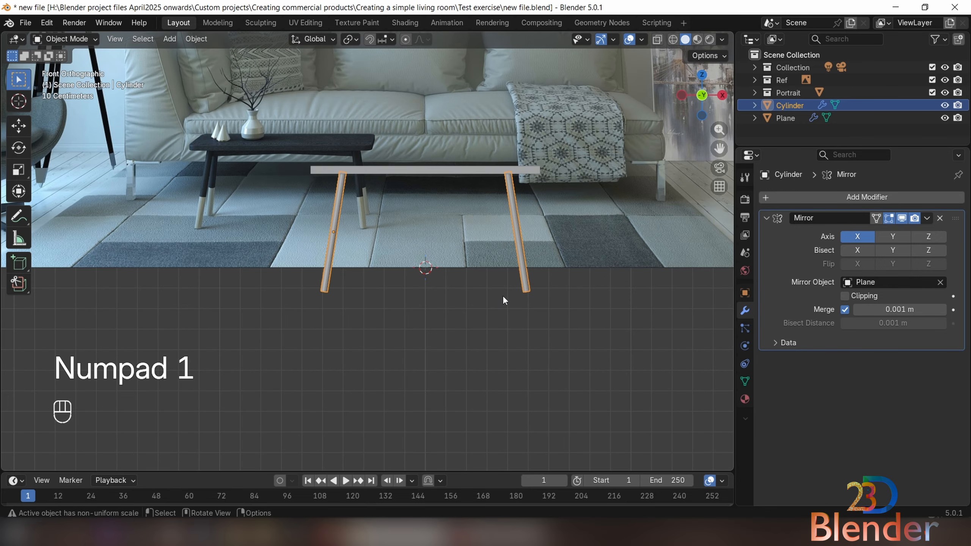
pyautogui.moveTo(443, 290); pyautogui.dragTo(546, 237, button='middle')
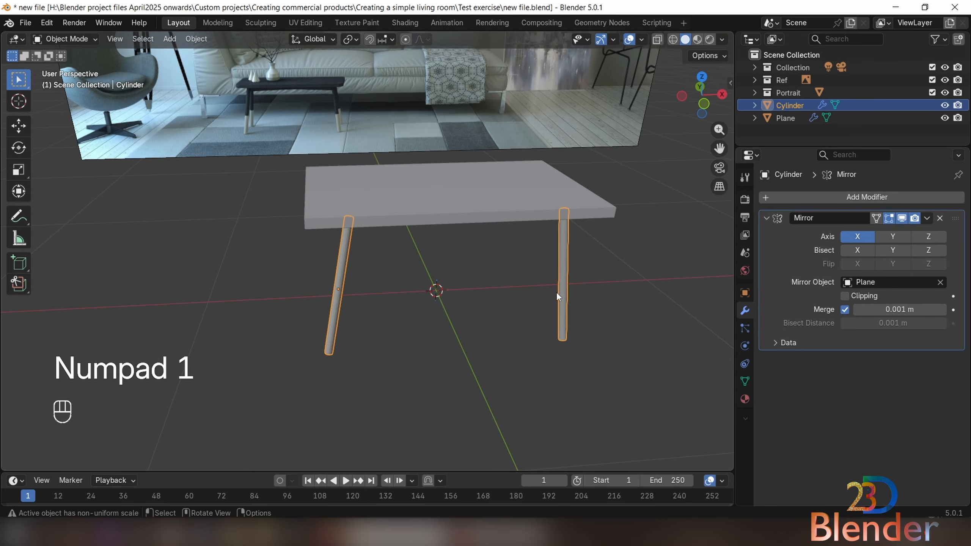
pyautogui.moveTo(556, 291); pyautogui.dragTo(450, 246, button='middle')
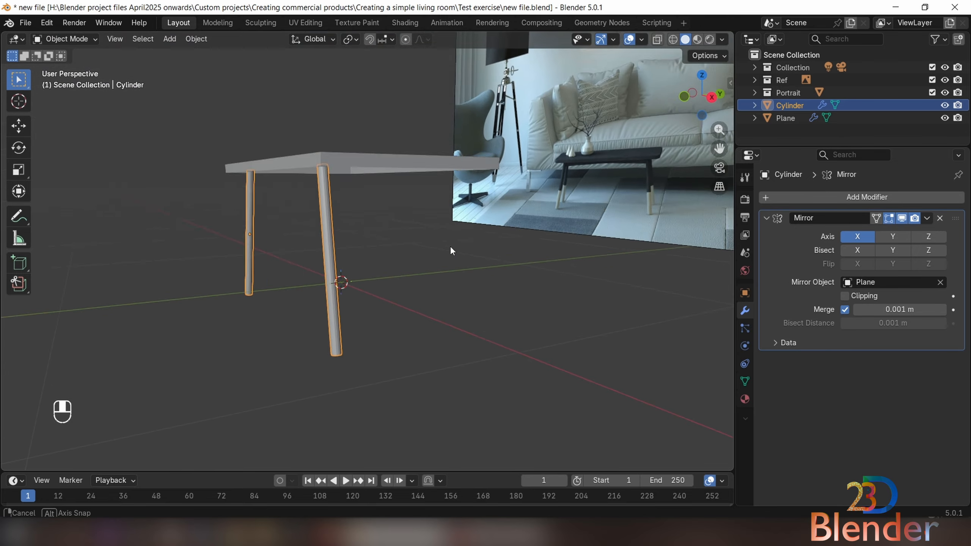
pyautogui.press('KP_1')
pyautogui.moveTo(541, 245); pyautogui.dragTo(461, 252, button='middle')
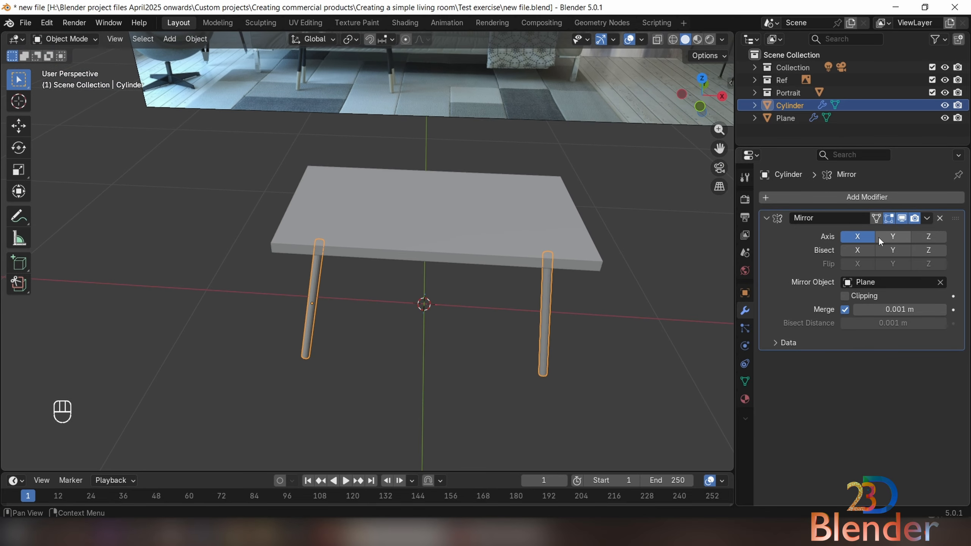
pyautogui.click(892, 237)
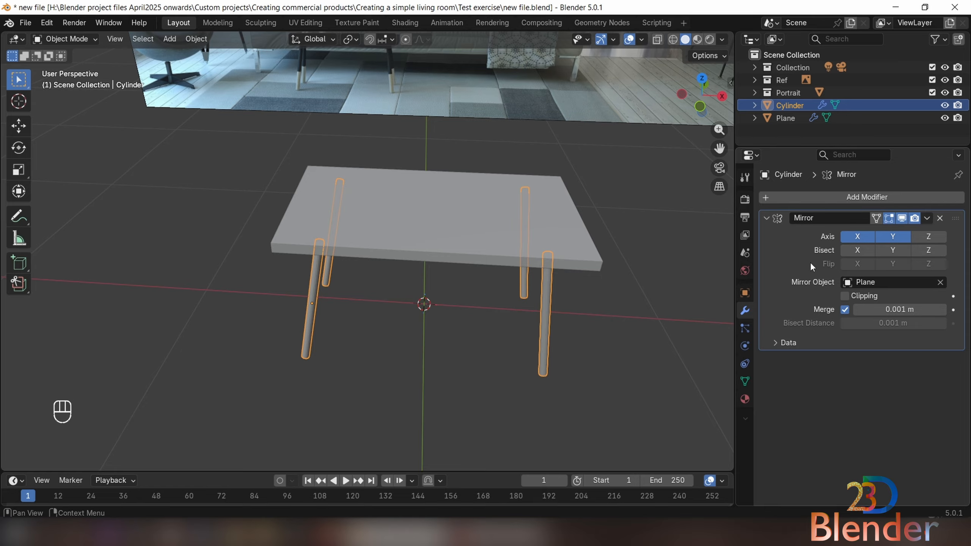
pyautogui.moveTo(608, 295); pyautogui.dragTo(627, 257, button='middle')
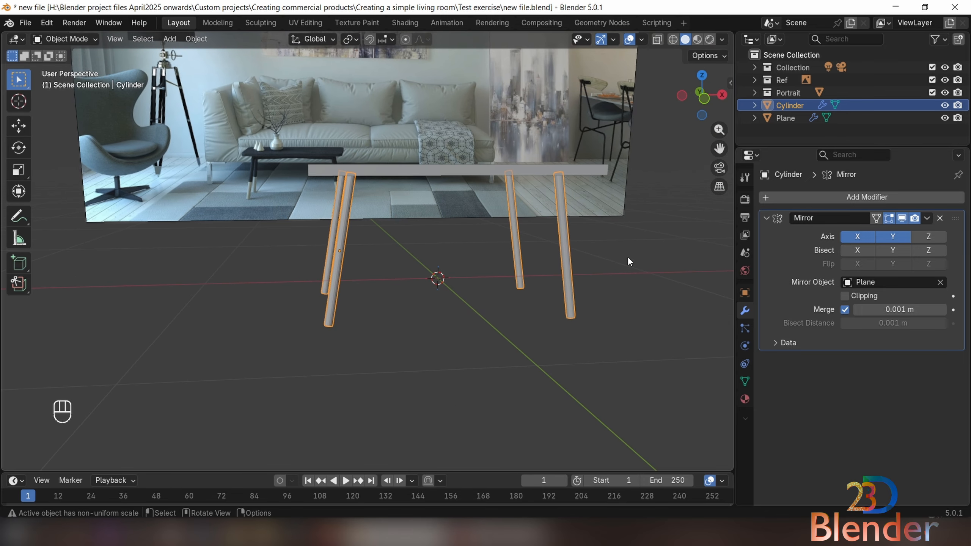
pyautogui.press('KP_1')
pyautogui.moveTo(434, 312); pyautogui.dragTo(514, 314, button='middle')
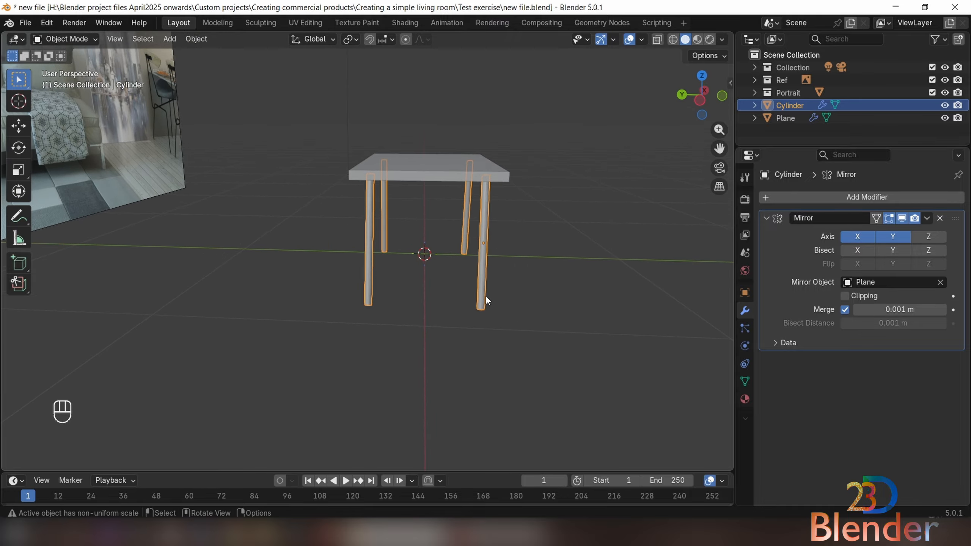
# Step: Rotate the leg cylinder by about -6.79° in the table's end-on view so the mirrored legs splay outward
pyautogui.press('r')
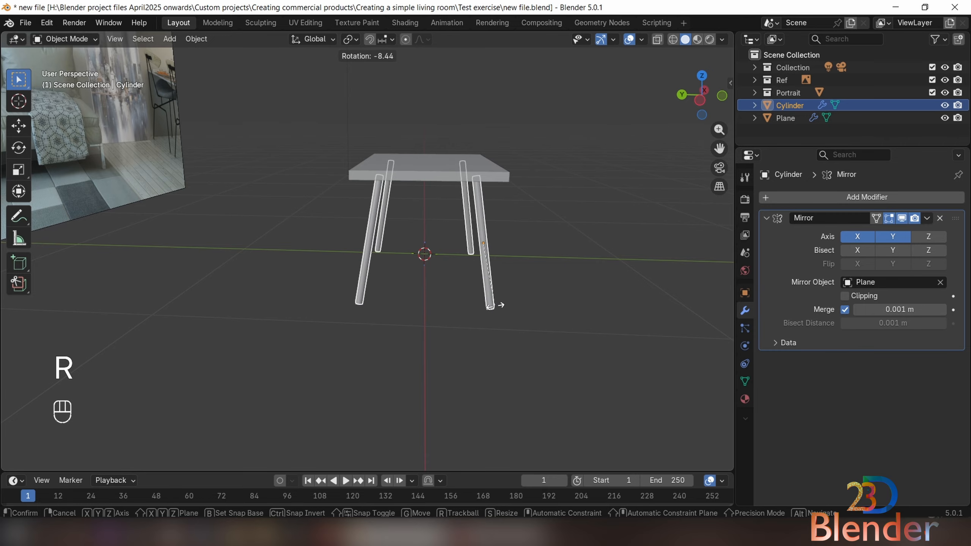
pyautogui.click(493, 305)
pyautogui.moveTo(493, 305); pyautogui.dragTo(365, 306, button='middle')
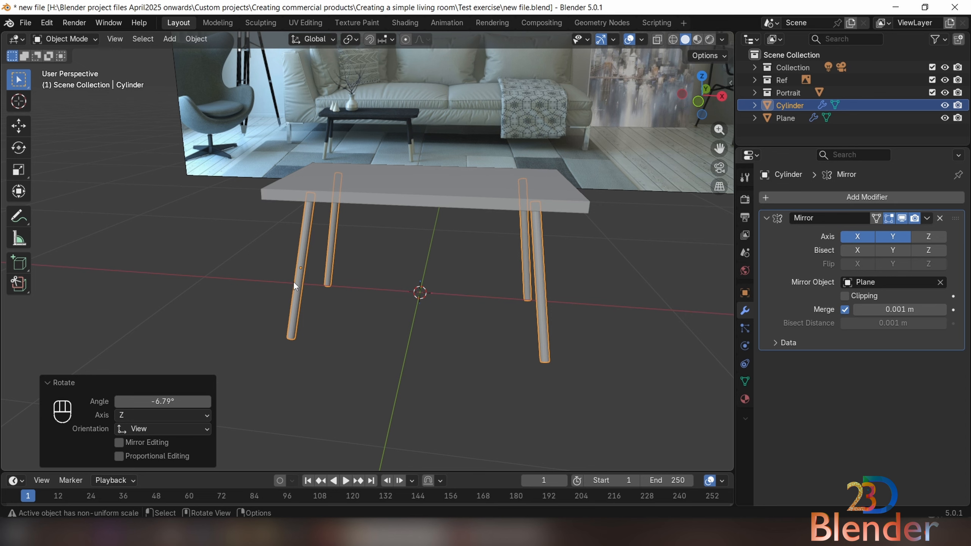
pyautogui.moveTo(293, 281); pyautogui.dragTo(329, 279, button='middle')
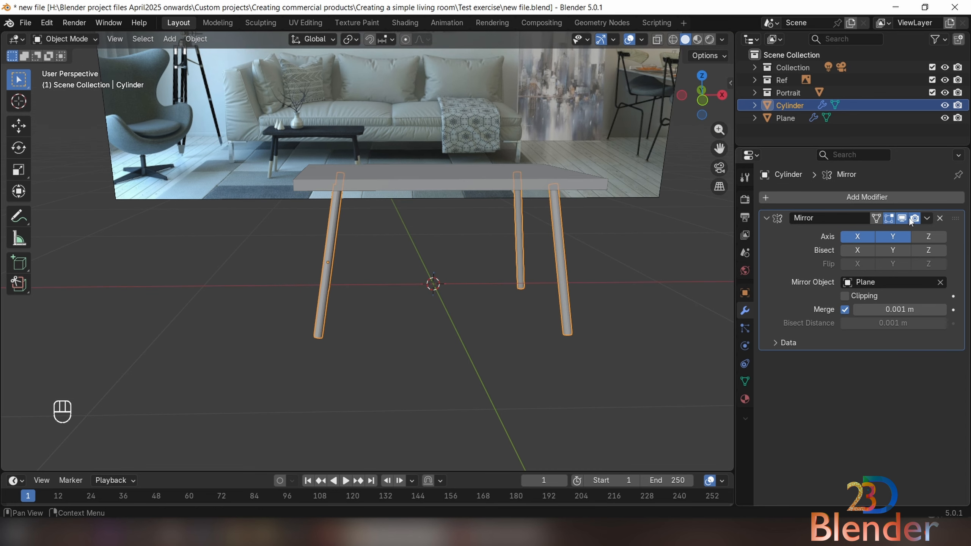
# Step: Toggle the Mirror modifier's viewport display off and on to compare the single leg with the mirrored set
pyautogui.click(903, 219)
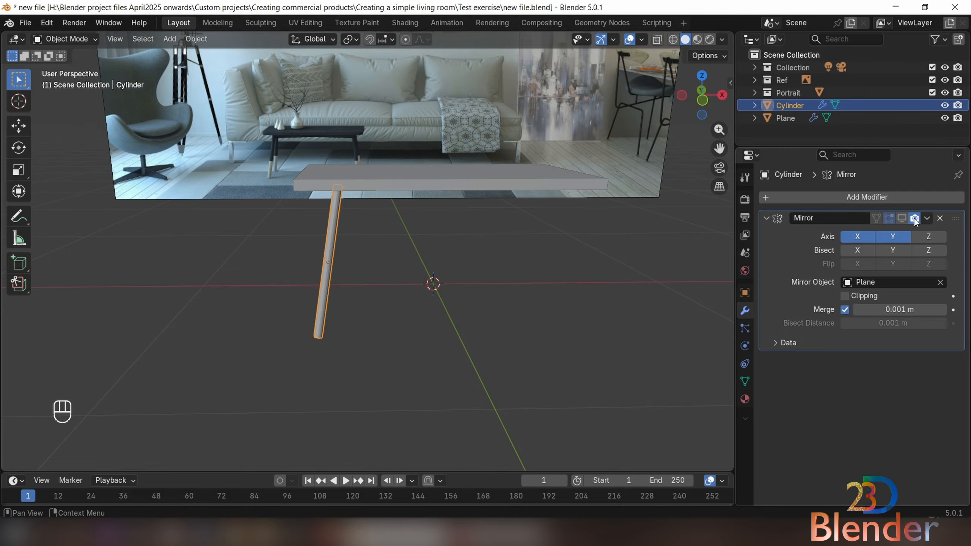
pyautogui.click(902, 218)
pyautogui.moveTo(300, 234); pyautogui.dragTo(501, 317, button='middle')
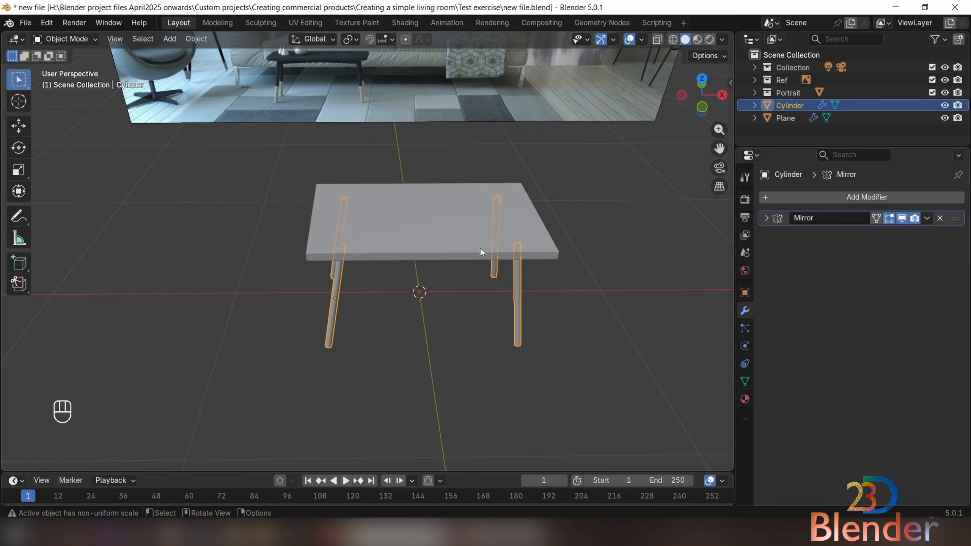
pyautogui.click(902, 218)
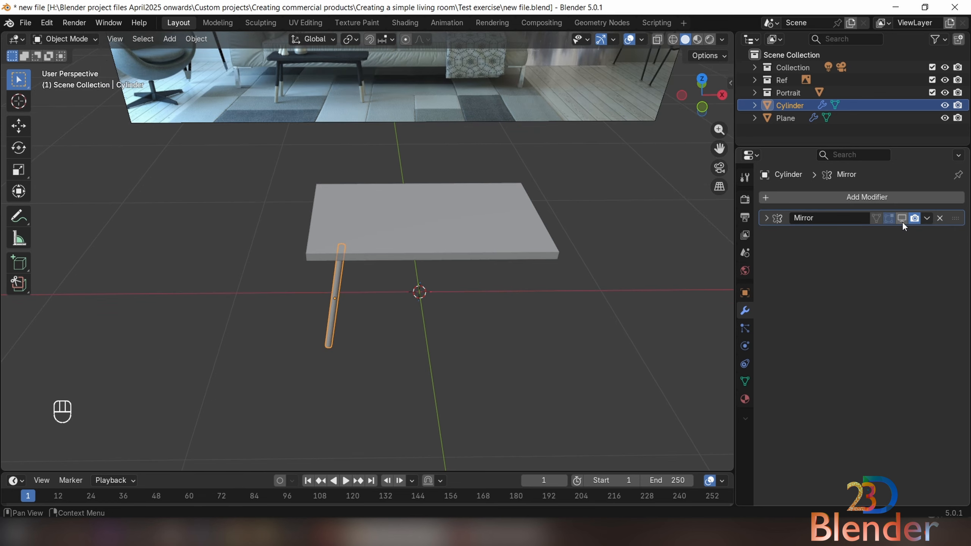
pyautogui.click(902, 219)
pyautogui.click(902, 219)
pyautogui.click(901, 220)
# Step: Apply the leg cylinder's Mirror modifier and try moving the four legs, cancelling each move
pyautogui.click(928, 217)
pyautogui.click(912, 229)
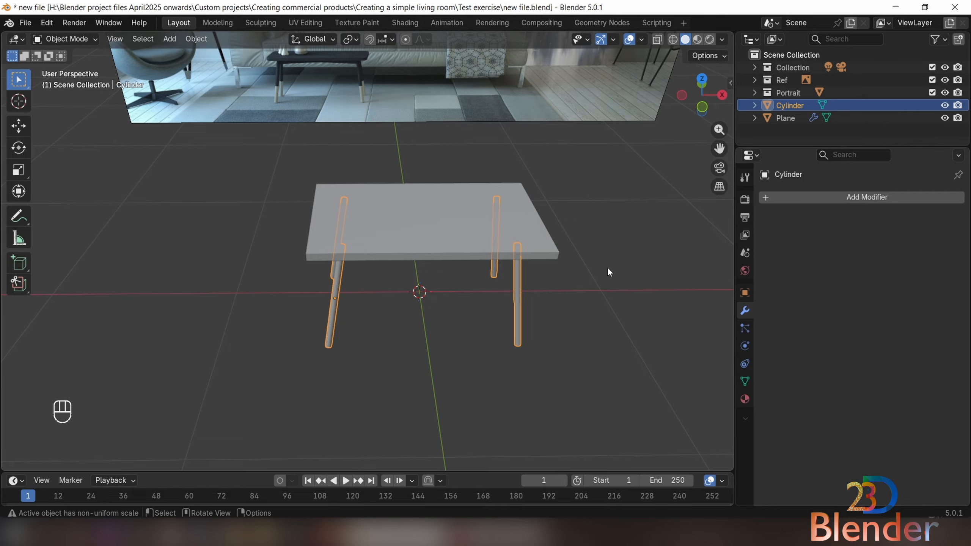
pyautogui.moveTo(607, 267); pyautogui.dragTo(494, 306, button='middle')
pyautogui.press('g')
pyautogui.rightClick(586, 299)
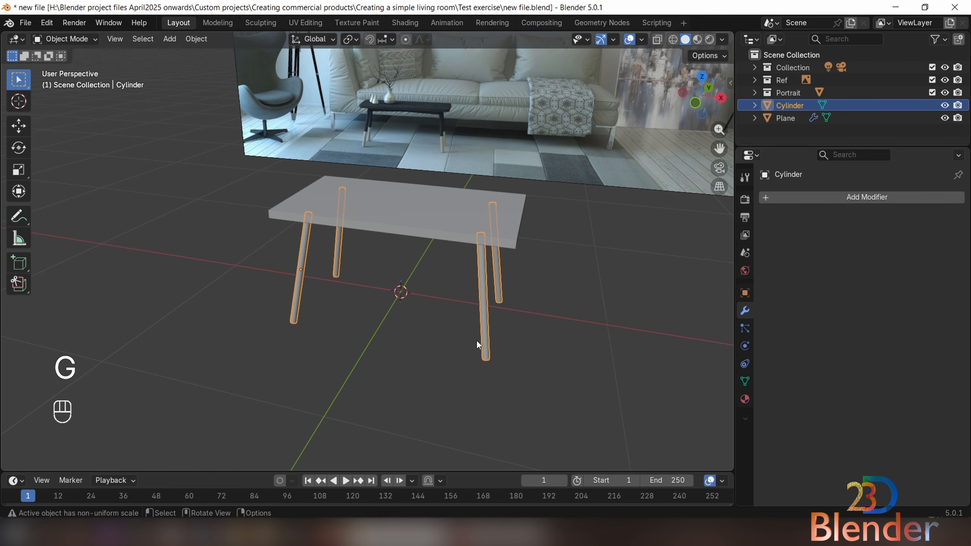
pyautogui.moveTo(477, 340); pyautogui.dragTo(504, 295, button='middle')
pyautogui.press('g')
pyautogui.rightClick(516, 309)
pyautogui.press('g')
pyautogui.press('g')
pyautogui.rightClick(504, 295)
# Step: Undo applying the Mirror modifier and check the legs from several angles
pyautogui.hotkey('ctrl', 'z')
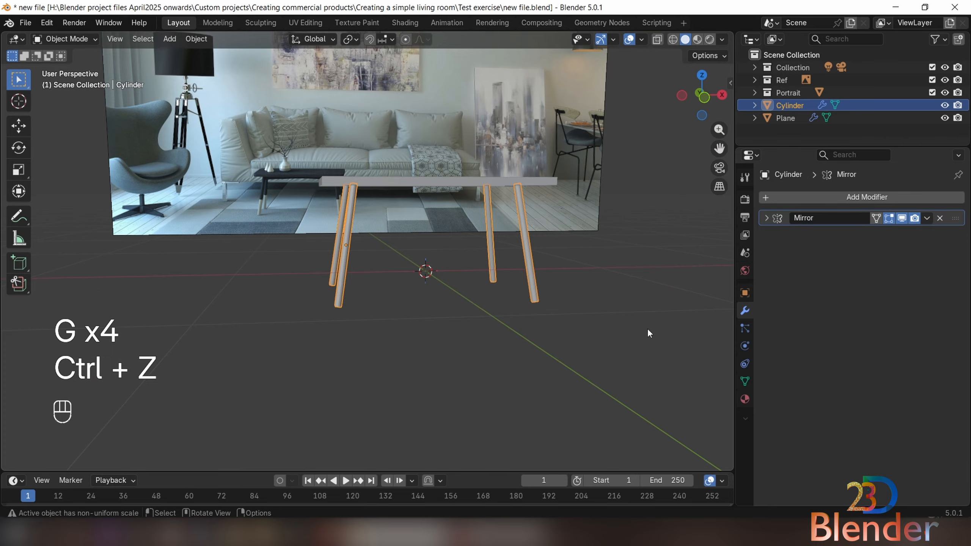
pyautogui.moveTo(647, 327); pyautogui.dragTo(627, 317, button='middle')
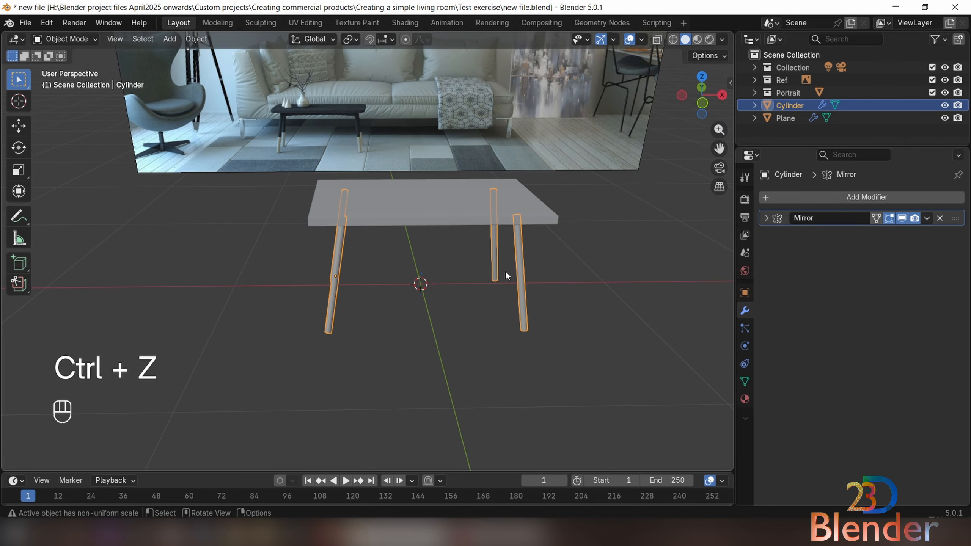
pyautogui.moveTo(506, 270); pyautogui.dragTo(490, 209, button='middle')
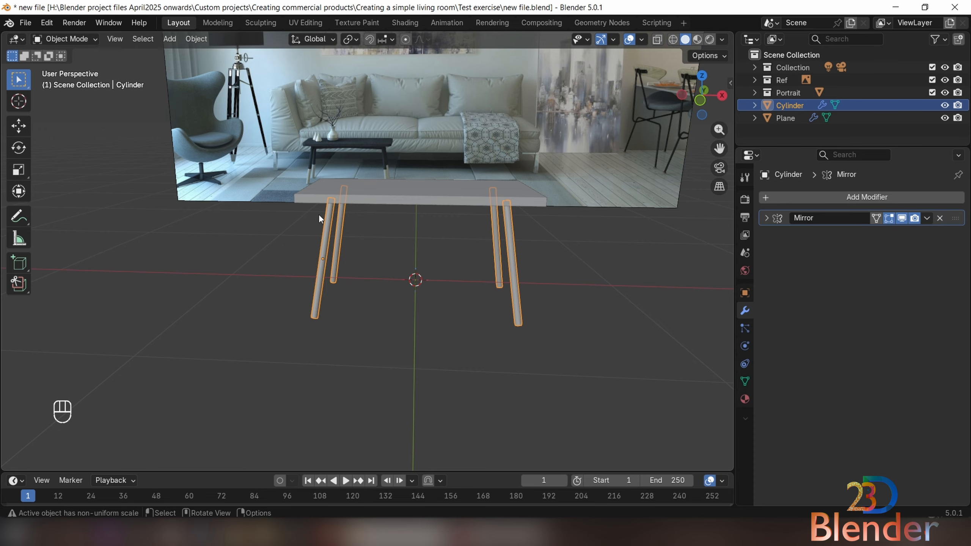
# Step: Move the leg Cylinder and the tabletop Plane together into a new collection named "Table collection"
pyautogui.click(446, 205)
pyautogui.click(513, 254)
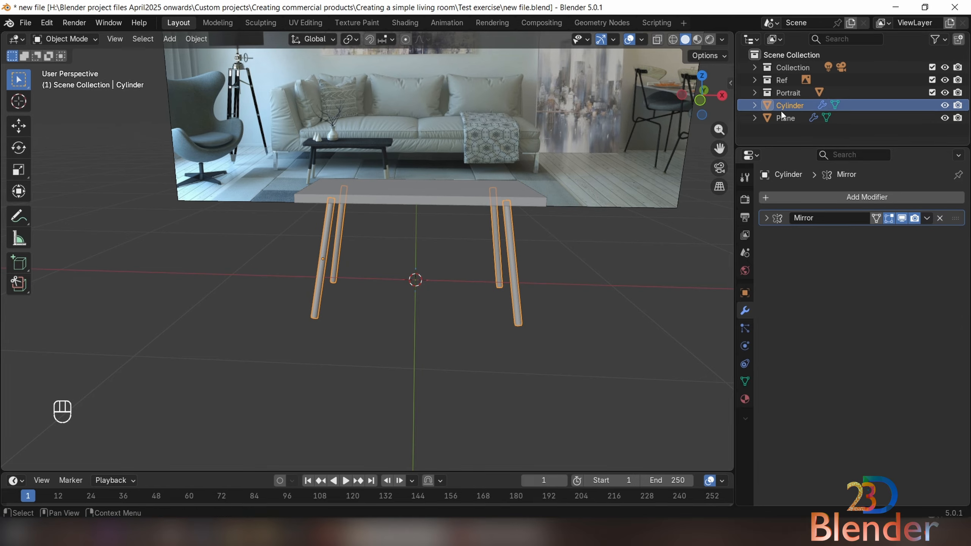
pyautogui.press('shift')
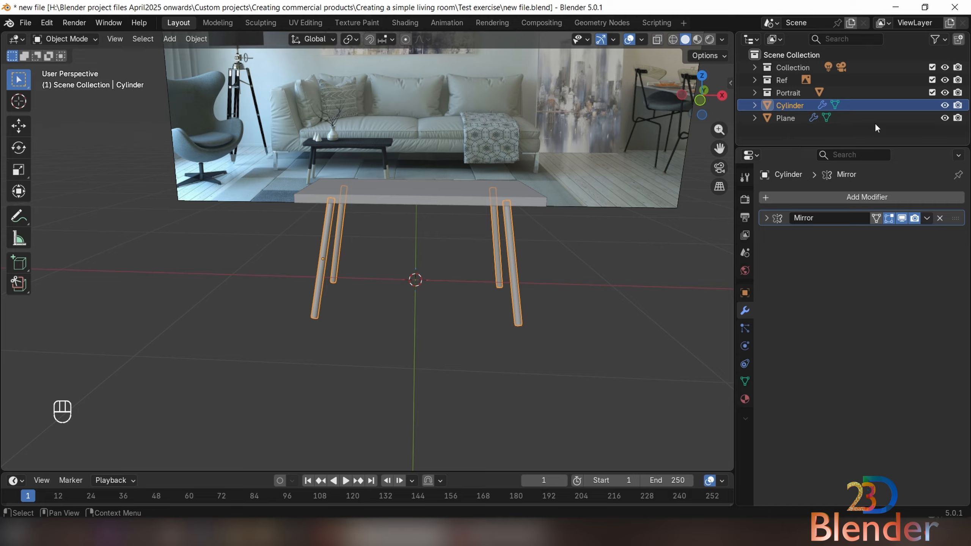
pyautogui.press('shift')
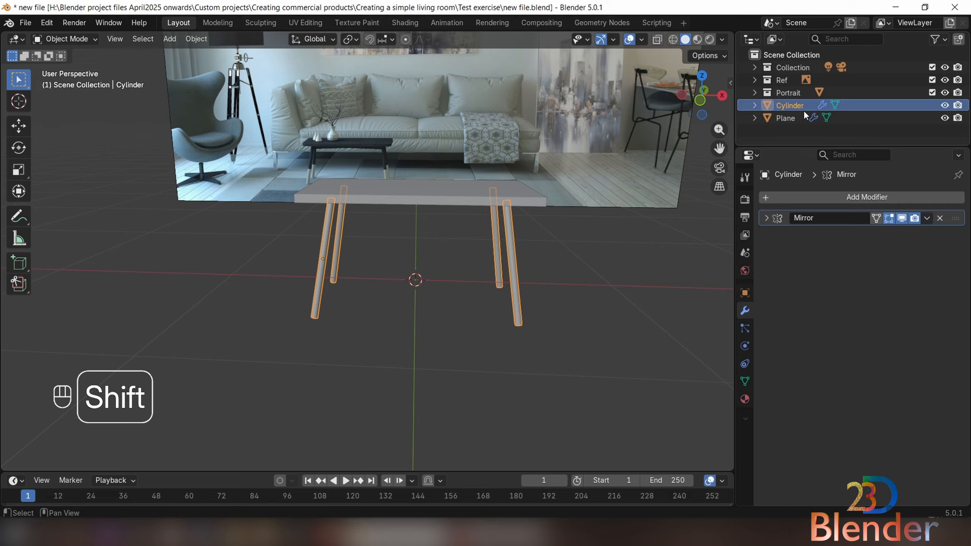
pyautogui.keyDown('shift'); pyautogui.click(777, 119); pyautogui.keyUp('shift')
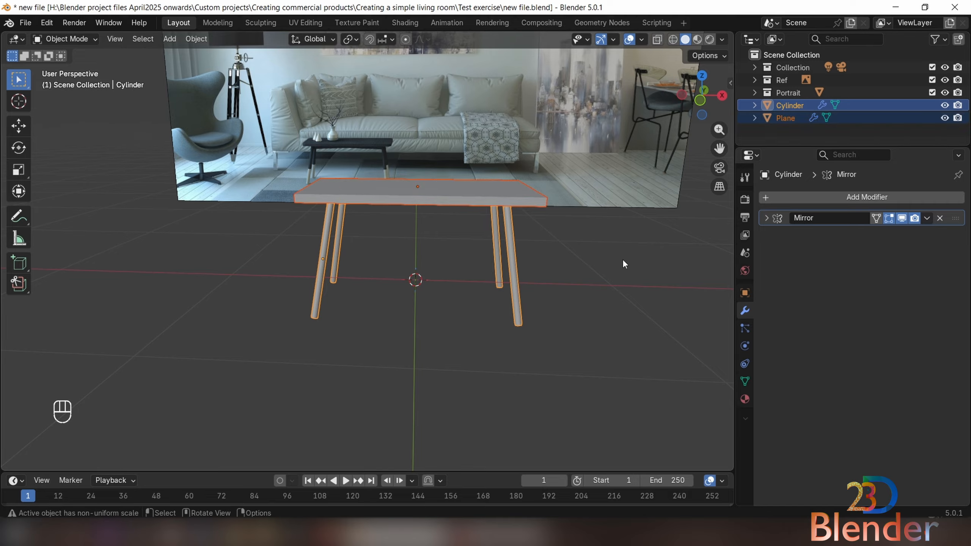
pyautogui.press('m')
pyautogui.click(596, 276)
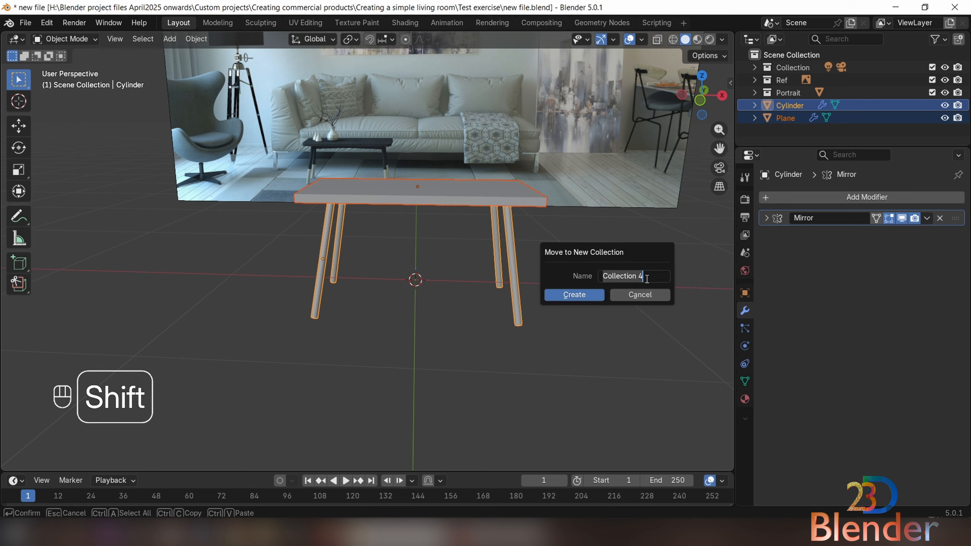
pyautogui.write('Table collection')
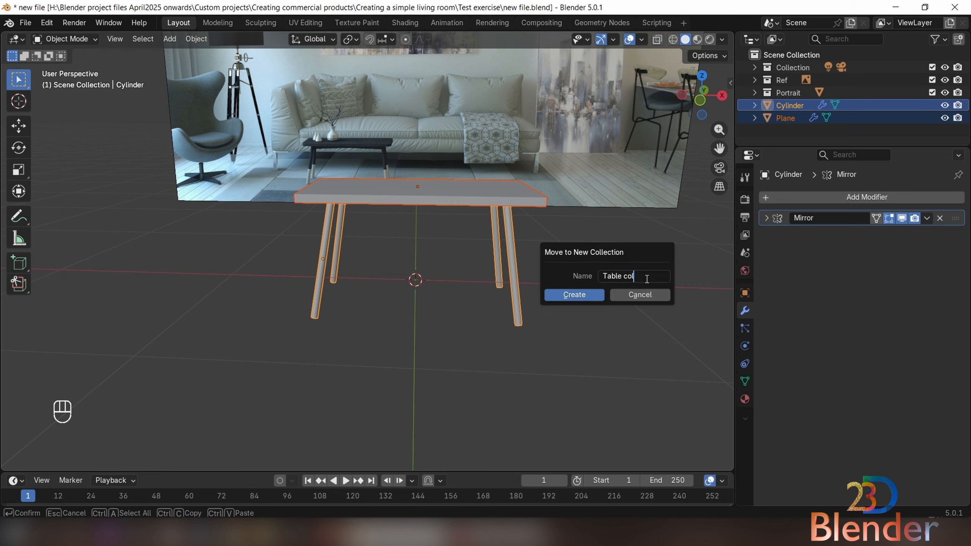
pyautogui.click(564, 295)
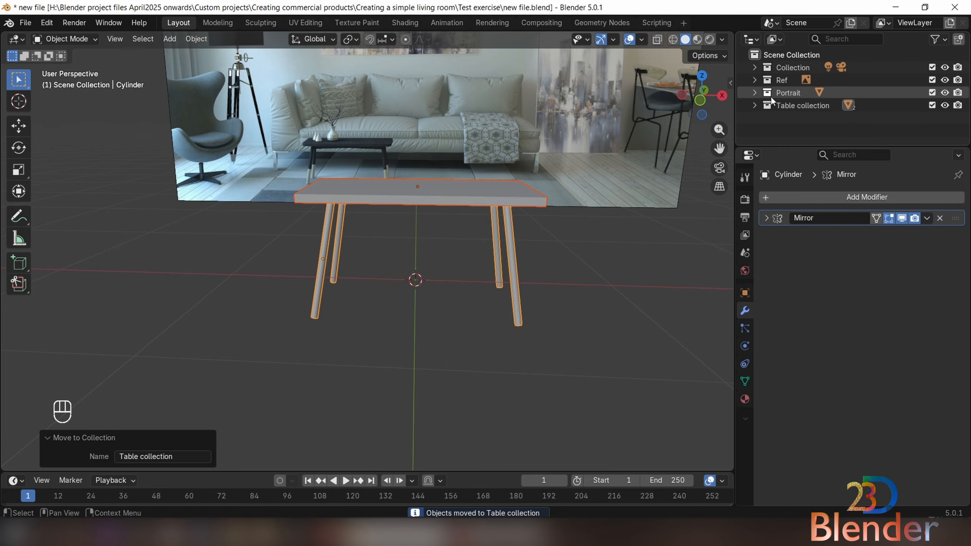
# Step: Expand and collapse the Portrait and Table collection entries to check their contents
pyautogui.click(753, 93)
pyautogui.click(753, 93)
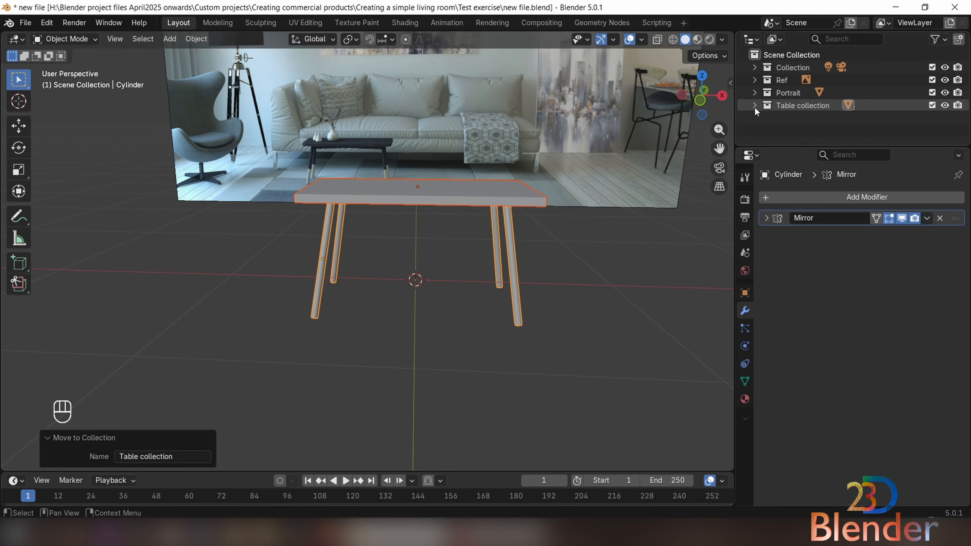
pyautogui.click(755, 106)
pyautogui.click(754, 106)
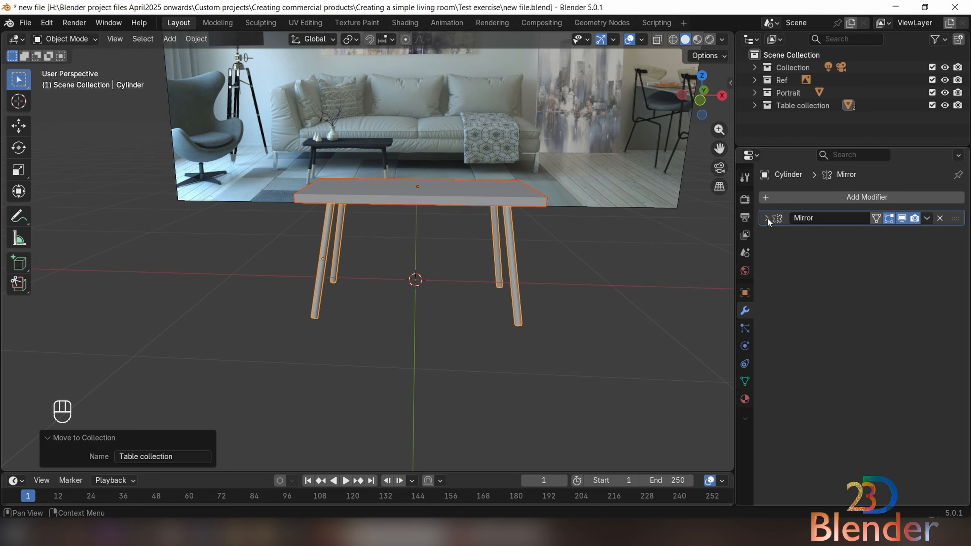